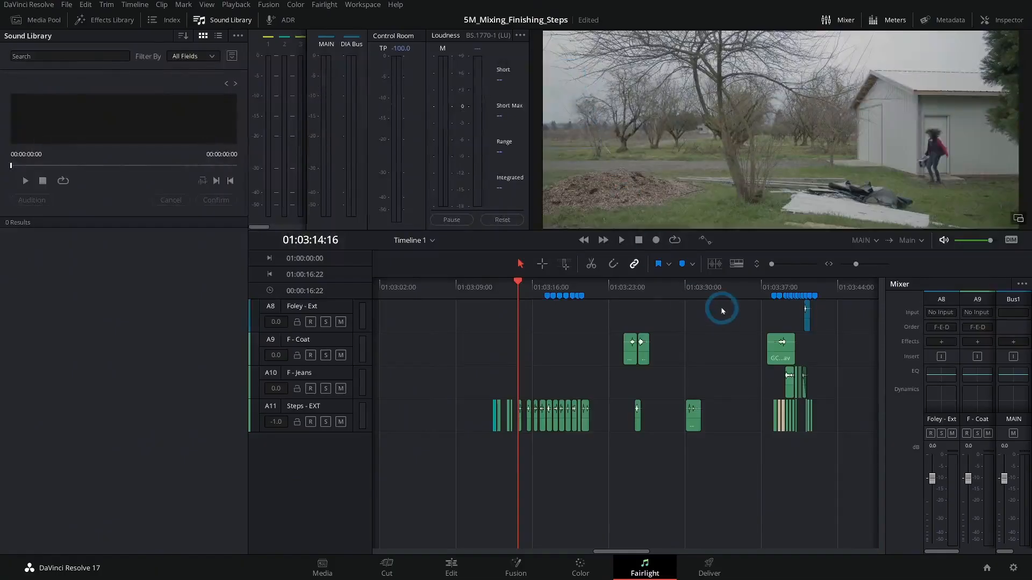
- Play the timeline from 01:03:12:09 to review the exterior footsteps and clothing Foley against the picture
scroll(487, 289, "right", 1)
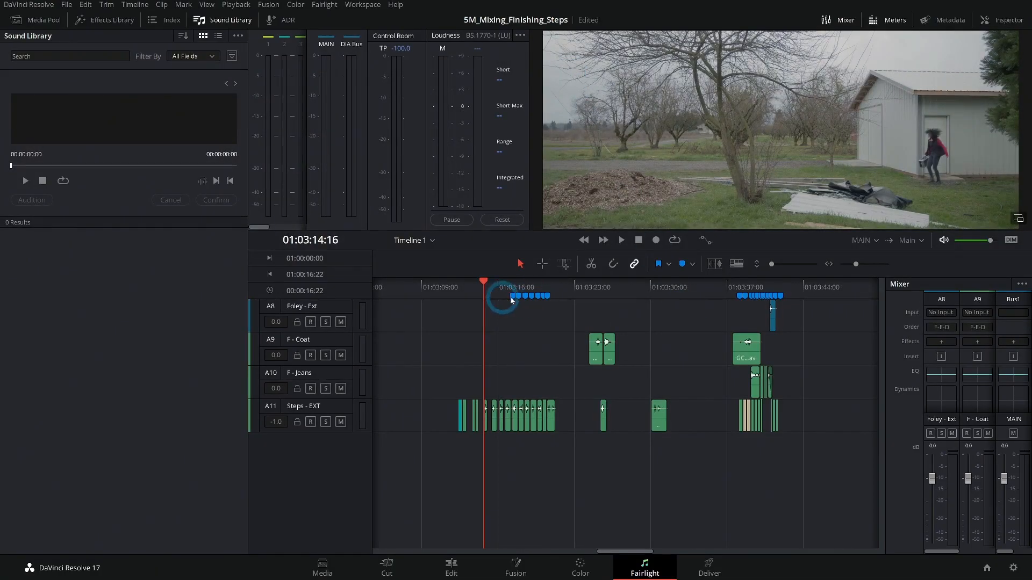
left_click(462, 294)
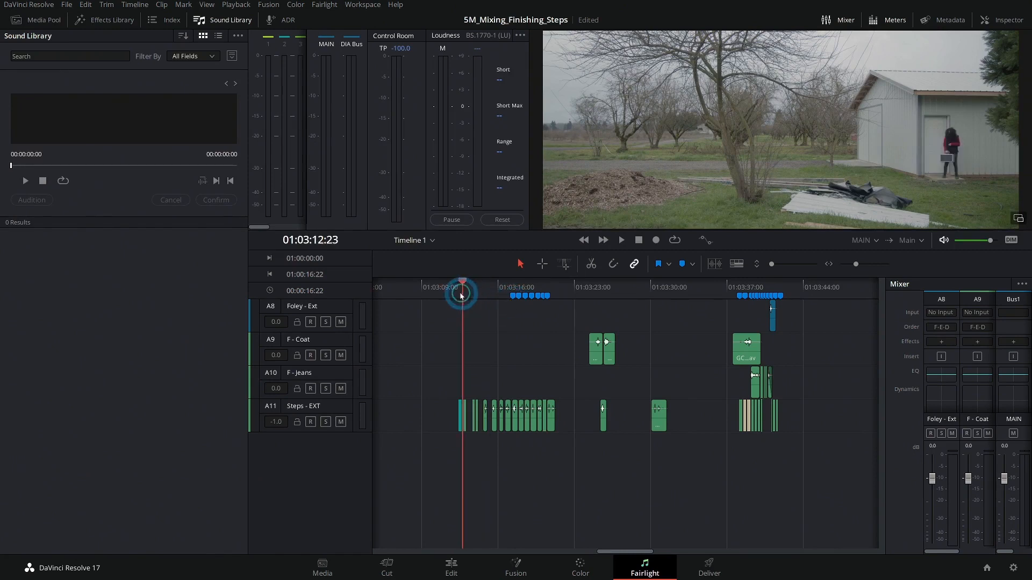
left_click_drag(463, 295, 460, 295)
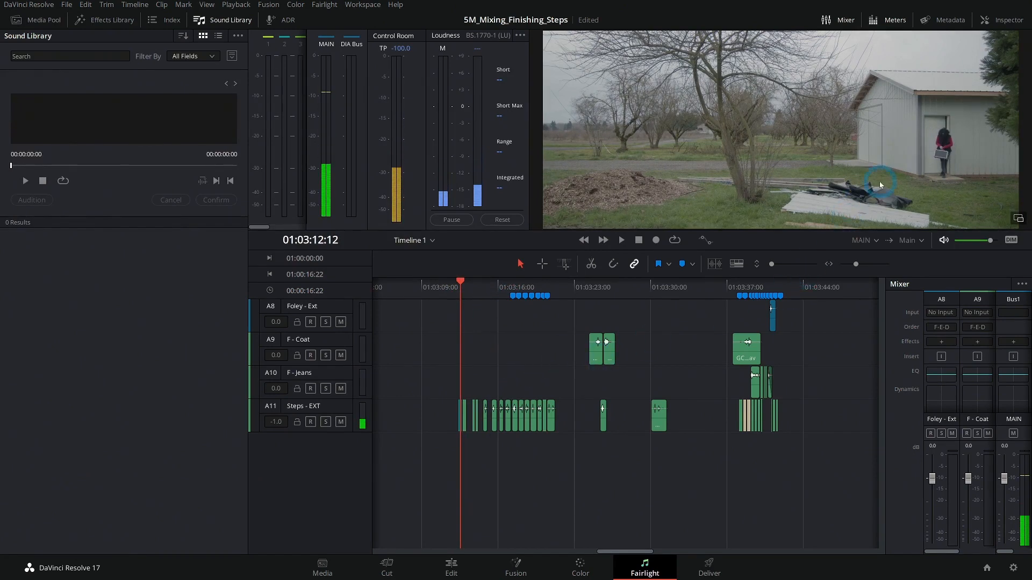
key("Up")
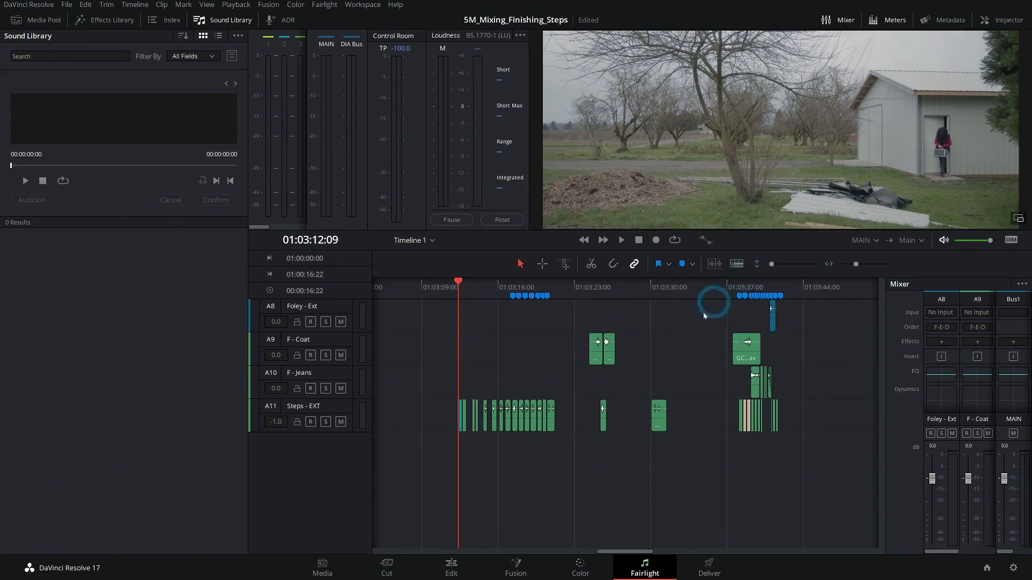
key("space")
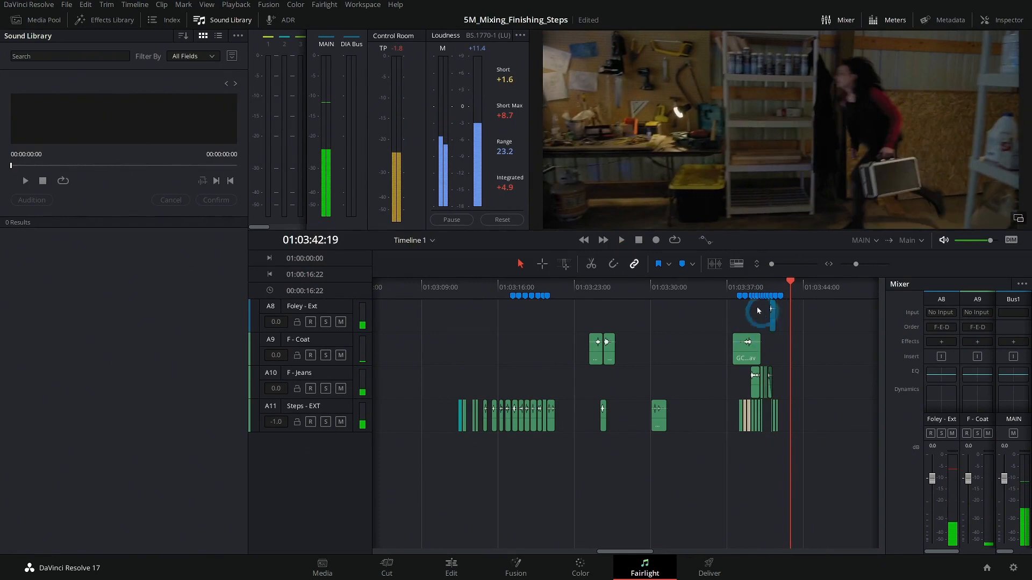
- Scrub the running section up to 01:03:40:00 to check the footsteps against the picture
left_click(733, 285)
scroll(798, 337, "up", 10)
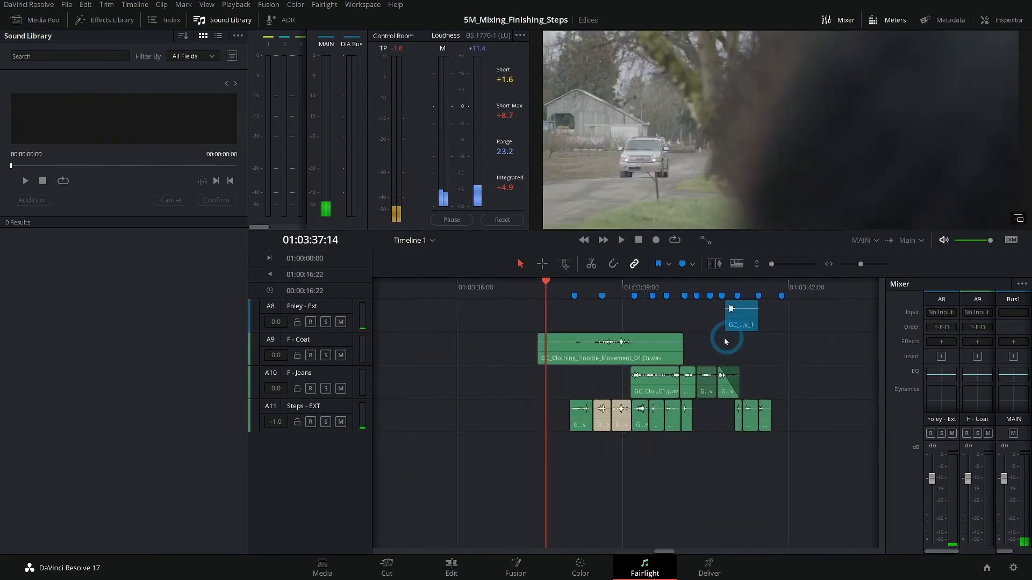
scroll(715, 345, "up", 8)
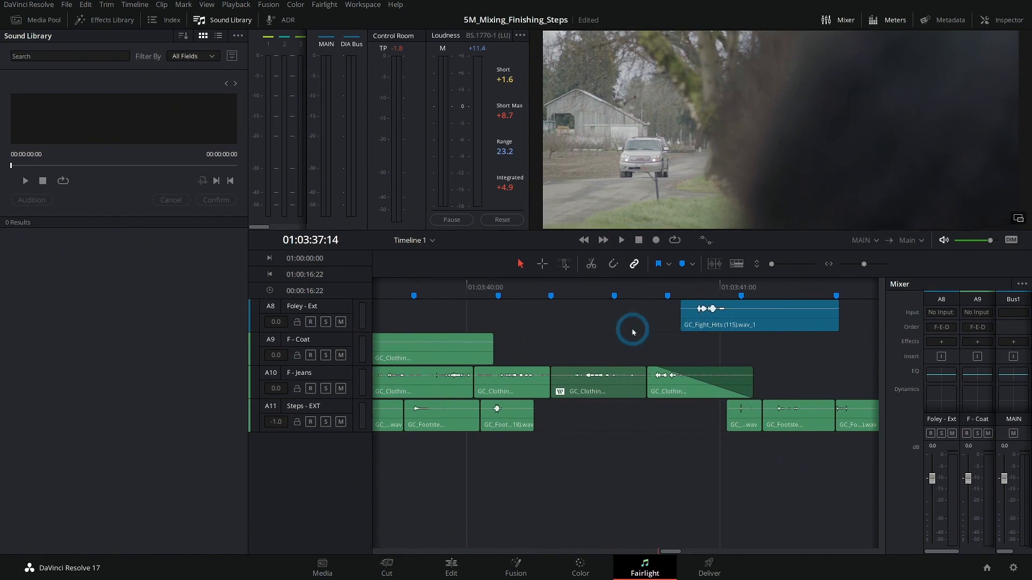
left_click_drag(539, 330, 573, 335)
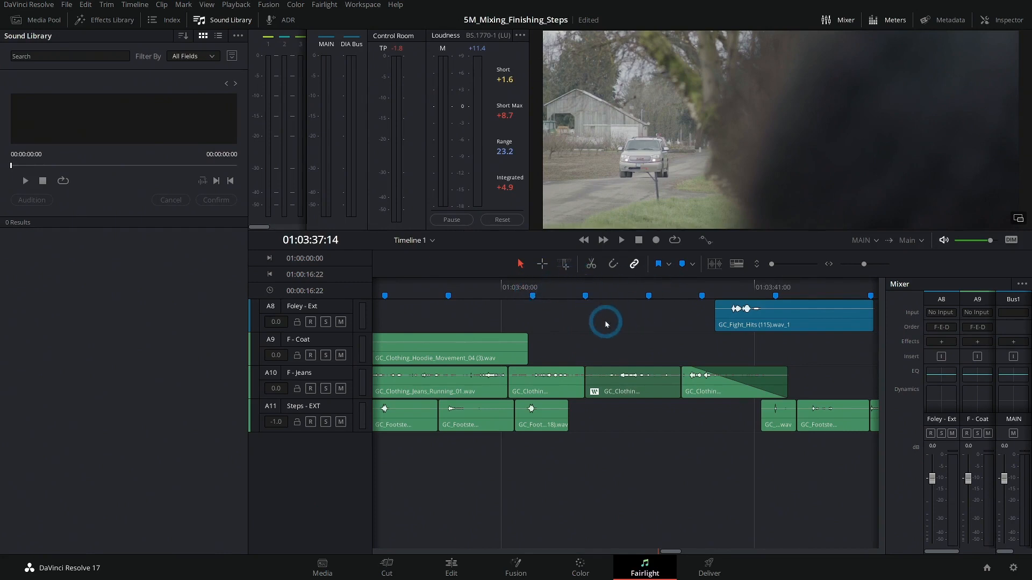
left_click_drag(606, 325, 647, 327)
left_click_drag(528, 288, 541, 289)
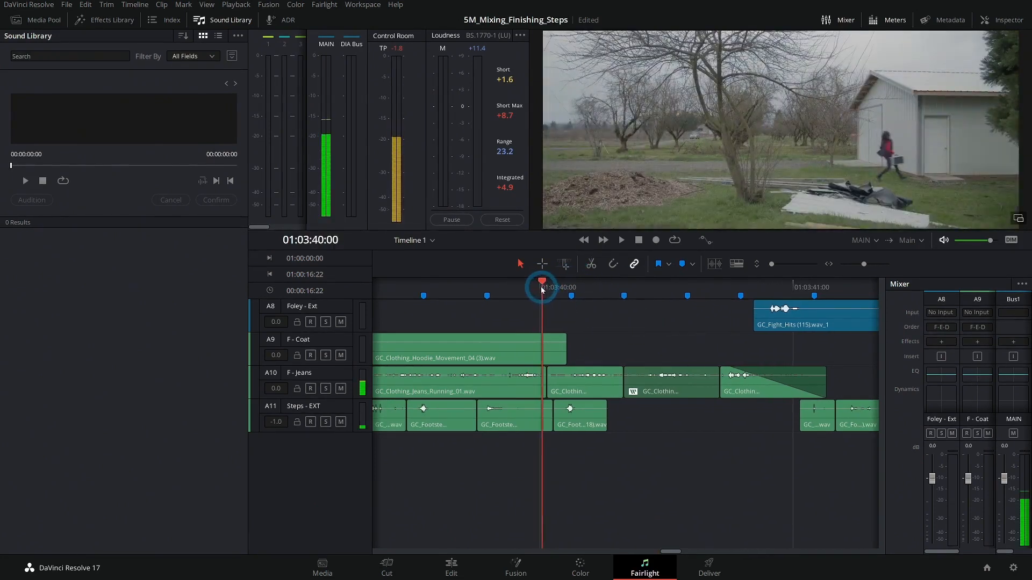
- Delete the three timeline markers between 01:03:40:08 and 01:03:40:19
left_click(621, 314)
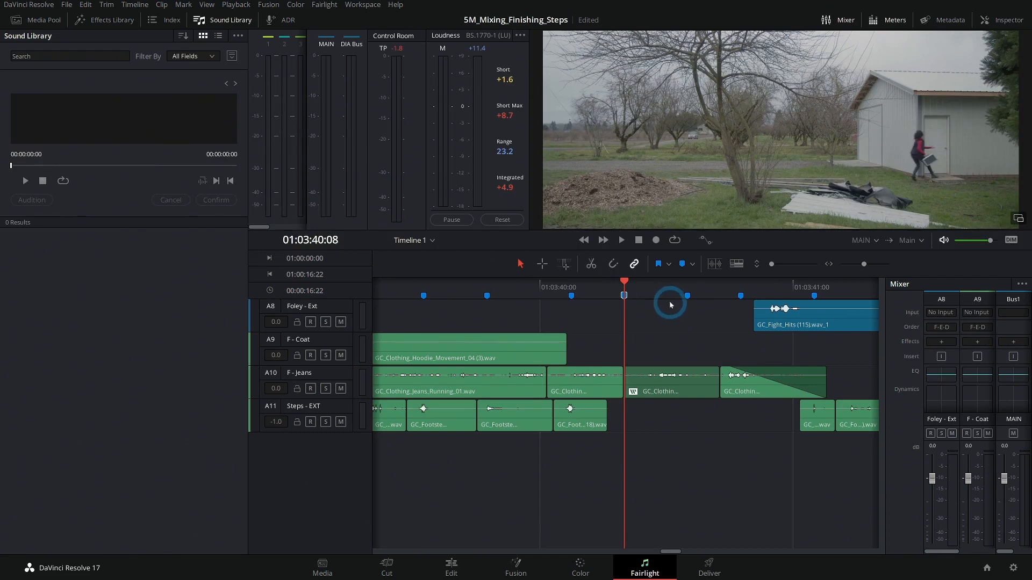
left_click(688, 296)
left_click(739, 295)
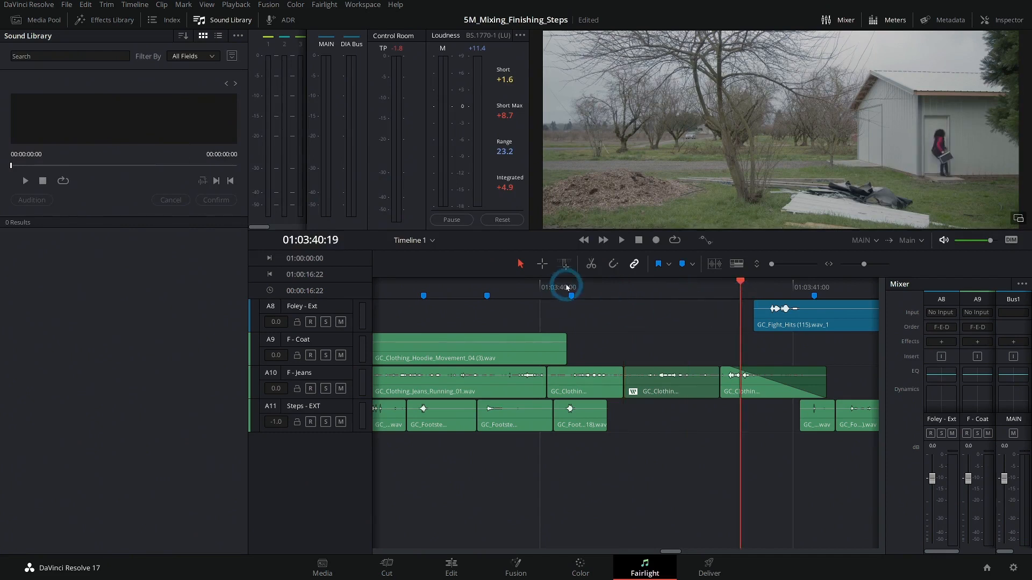
- Scrub from 01:03:40:00 towards the shed door and add new markers at the remaining footfalls, starting around 01:03:40:07
left_click(522, 287)
left_click_drag(521, 287, 579, 284)
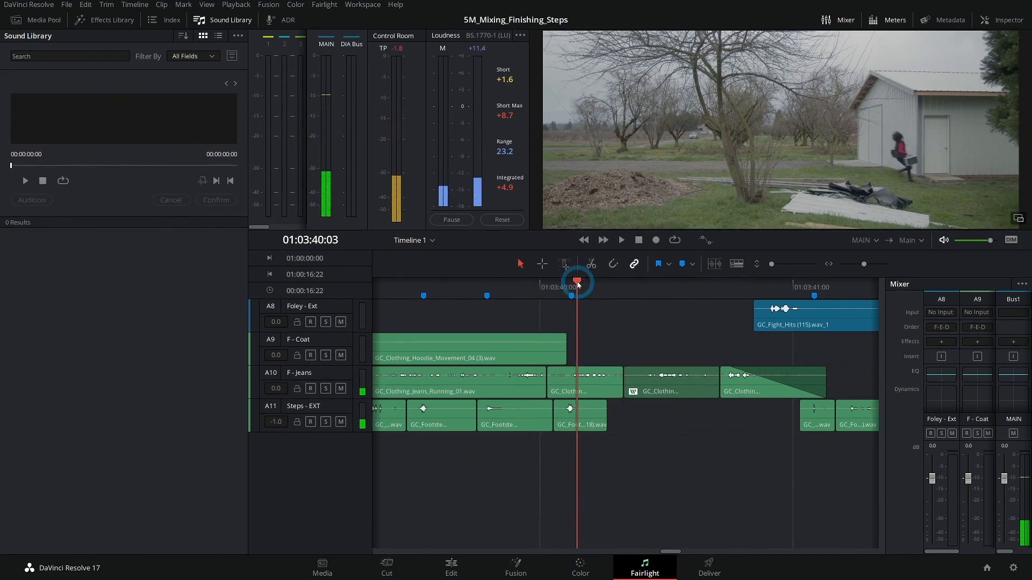
left_click_drag(579, 285, 625, 297)
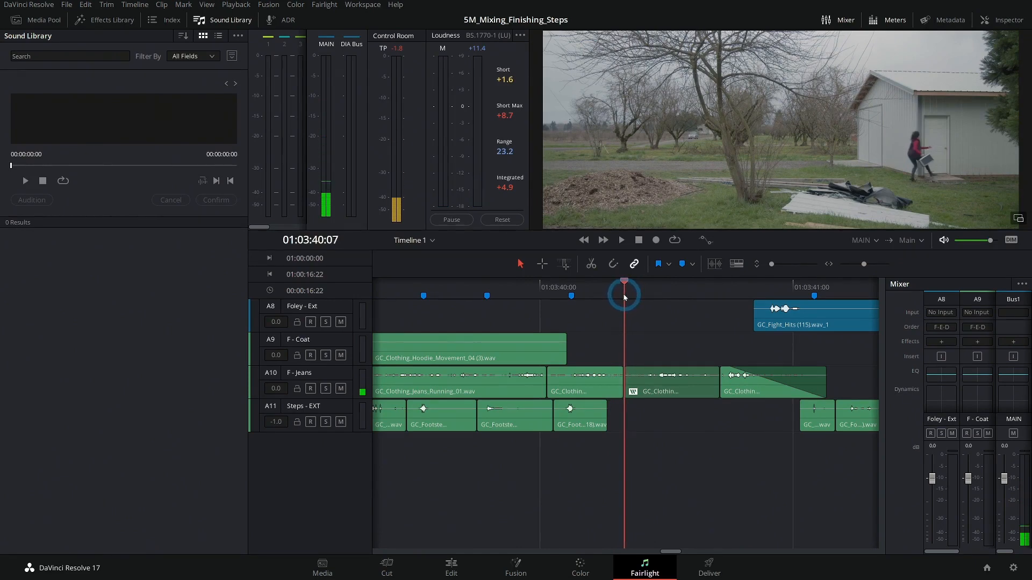
left_click_drag(624, 297, 742, 318)
key("m")
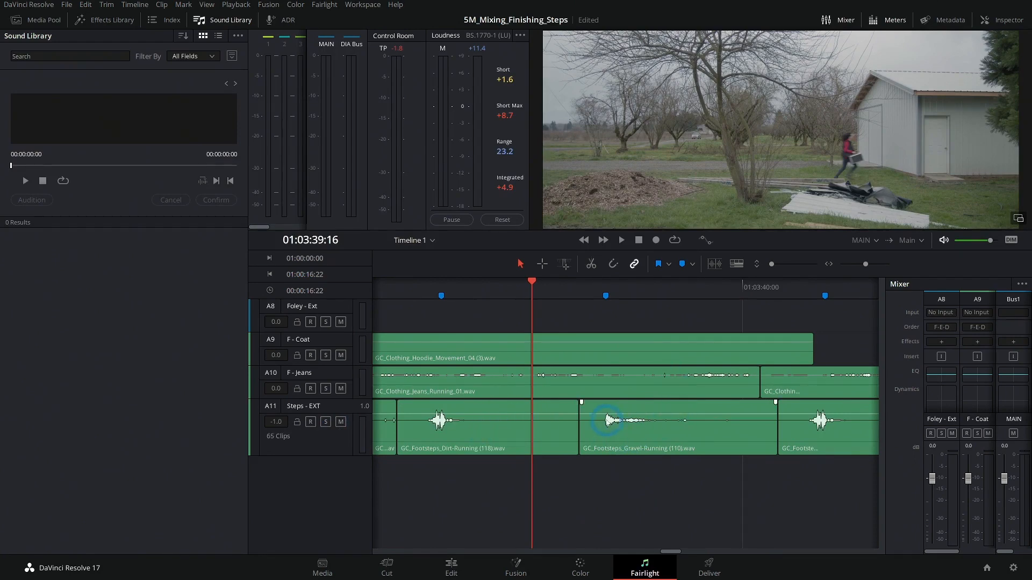
- Play the running footsteps before the gap on the Steps - EXT track, finishing with the playhead at 01:03:40:08
left_click(417, 286)
key("space")
key("space")
key("ctrl+minus")
left_click(558, 289)
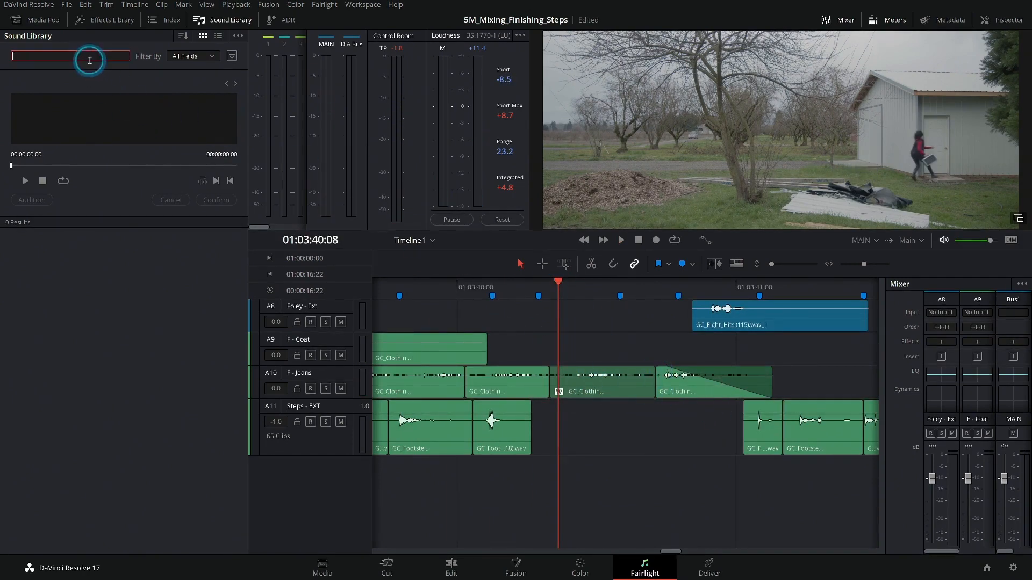
- Search the sound library for "run" and audition the GC Footsteps Cement-Running sounds
type("run")
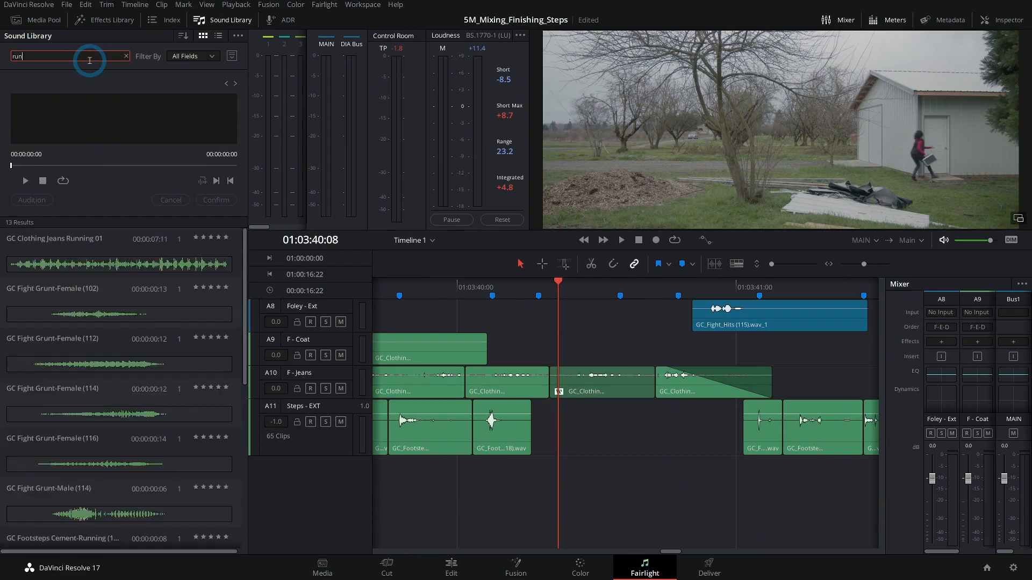
scroll(103, 323, "down", 4)
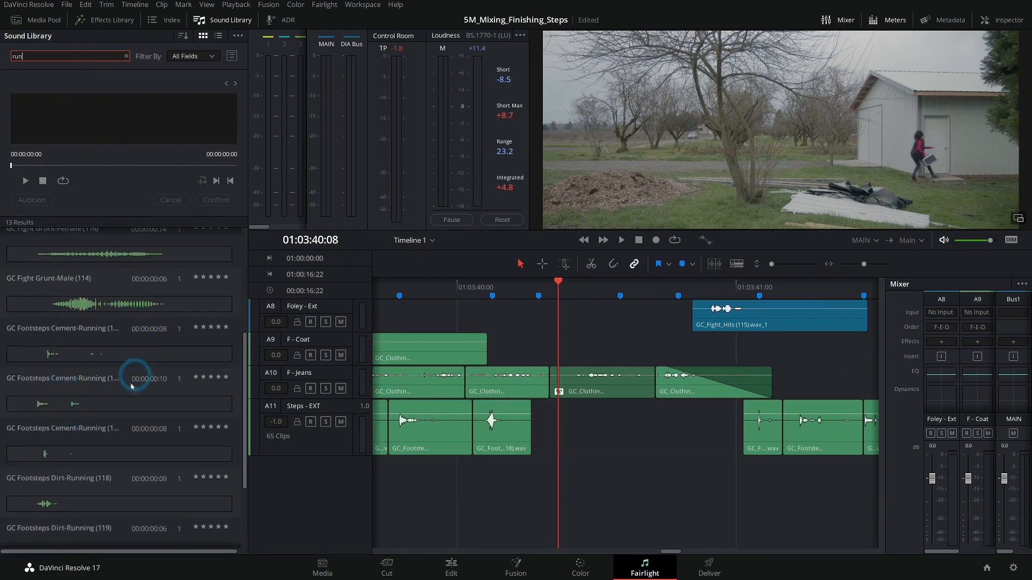
left_click(89, 408)
left_click(81, 358)
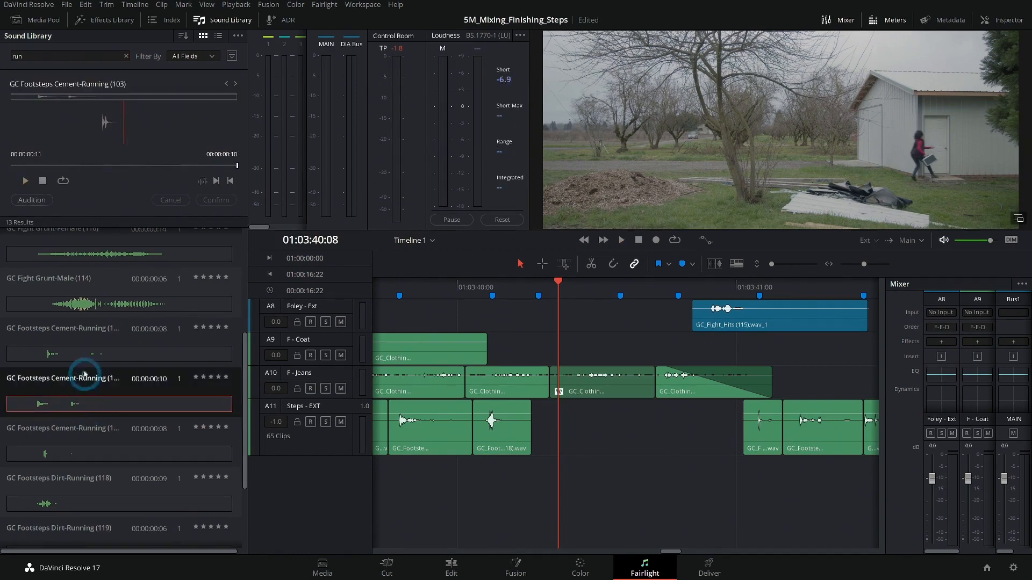
left_click(71, 455)
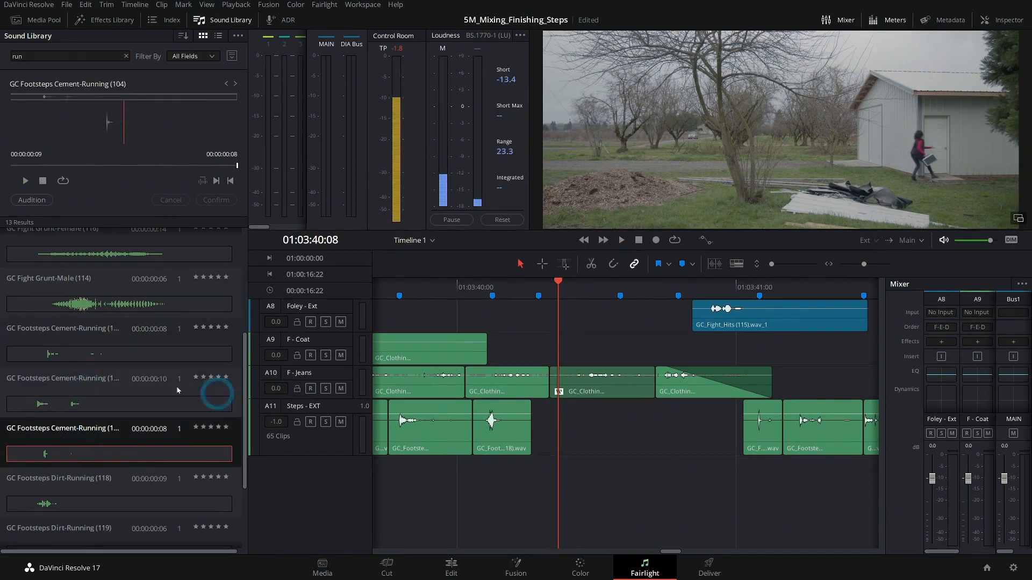
- Place GC Footsteps Cement-Running (104), (103) and (102) in order at the three new markers on the Steps - EXT track
left_click_drag(85, 459, 559, 440)
left_click_drag(81, 404, 605, 440)
left_click_drag(62, 363, 750, 410)
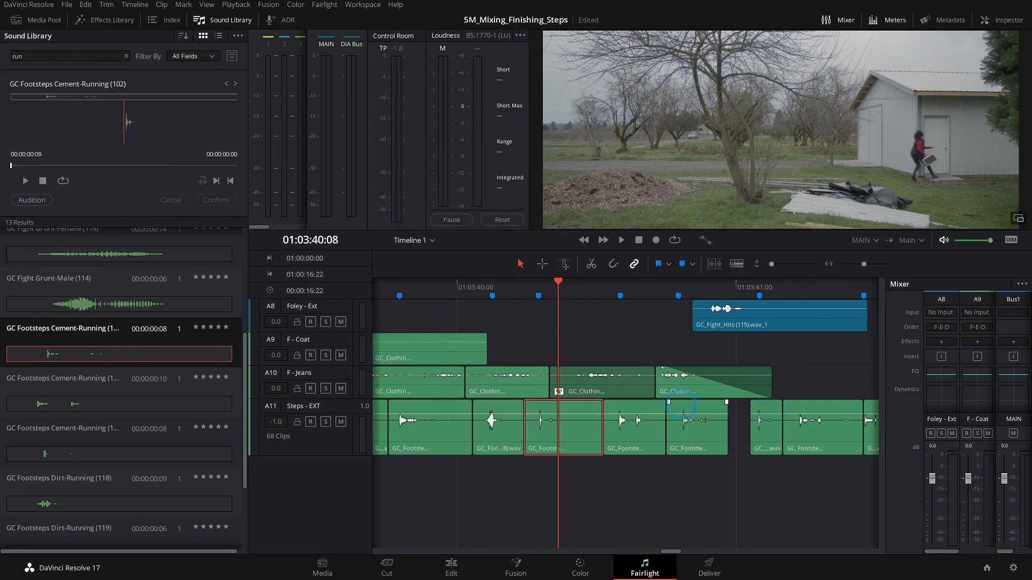
- Play through the newly placed cement footsteps from just after 01:03:40:00 to check their sync
left_click(498, 289)
left_click(517, 330)
key("space")
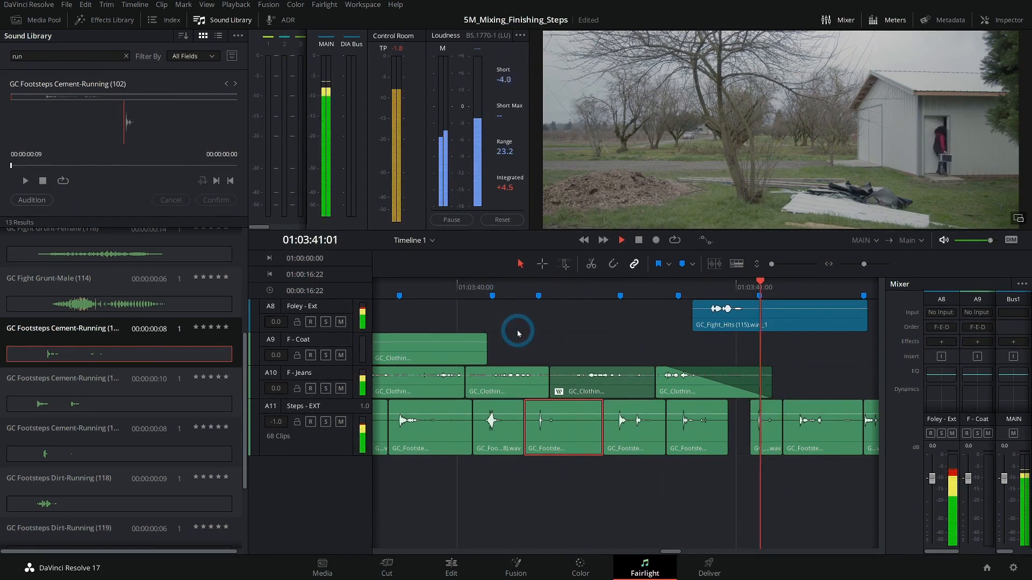
scroll(617, 405, "down", 5)
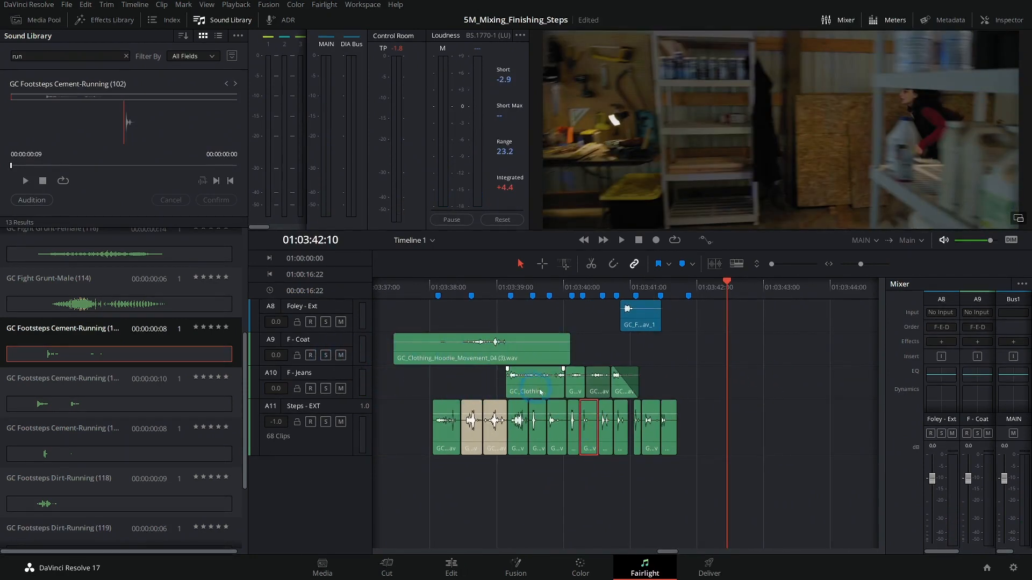
- Solo the F - Coat track, play its hoodie movement clip from 01:03:38:05, and turn the solo off
left_click(325, 355)
left_click(445, 284)
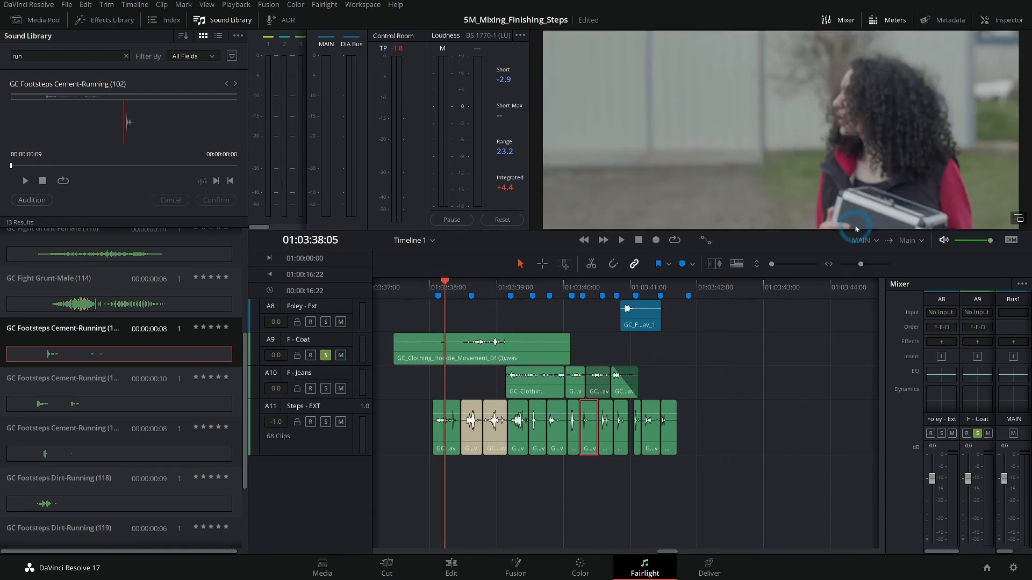
key("space")
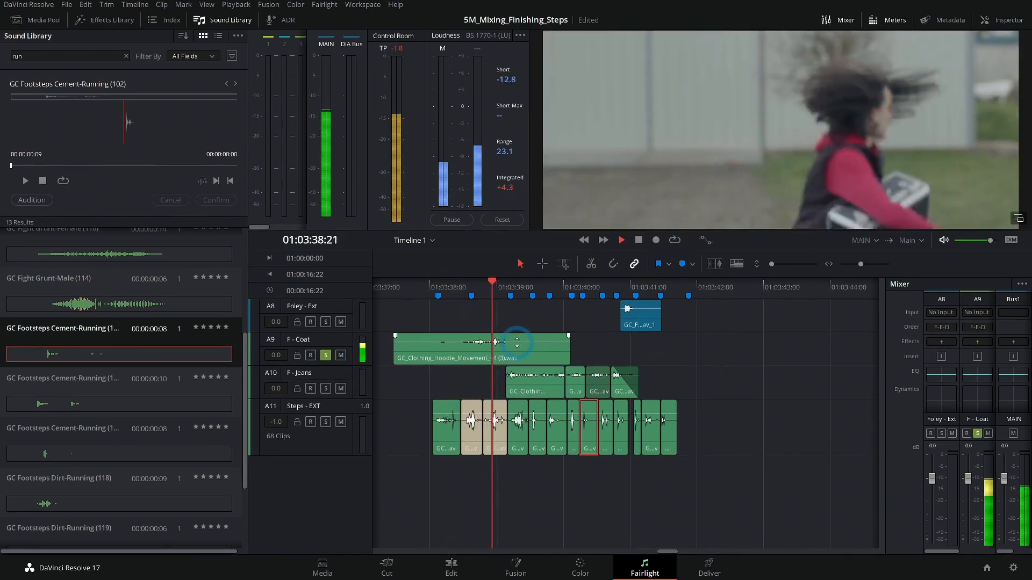
key("space")
left_click(326, 356)
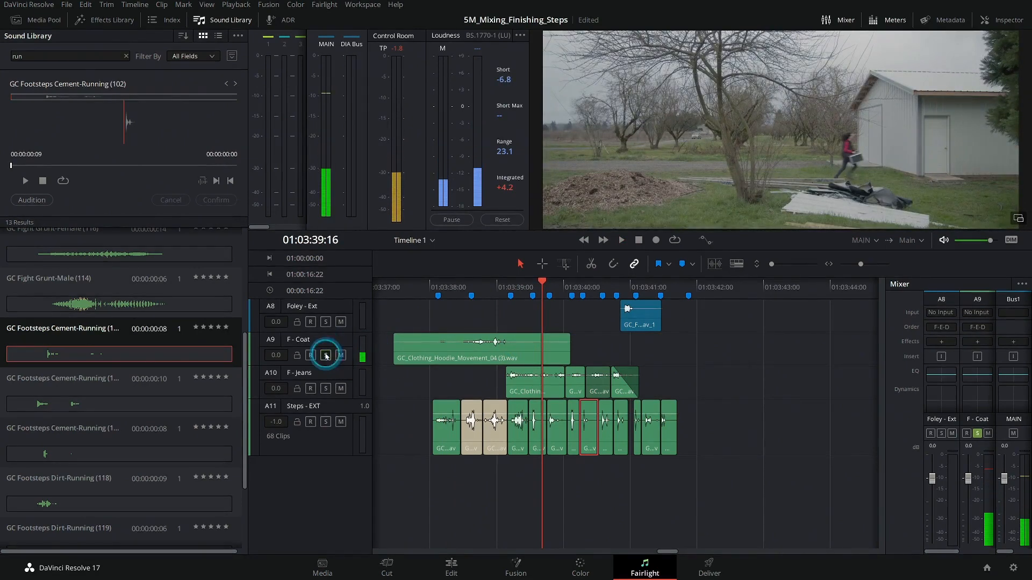
- Solo the F - Jeans track and play its clips from 01:03:39:03
scroll(569, 376, "up", 3)
left_click(326, 389)
left_click(438, 285)
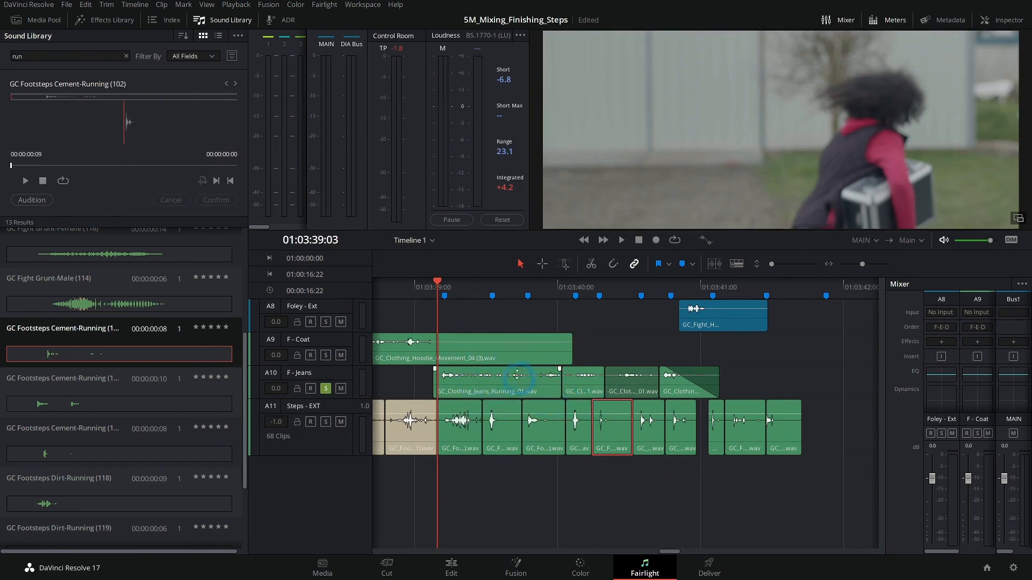
key("space")
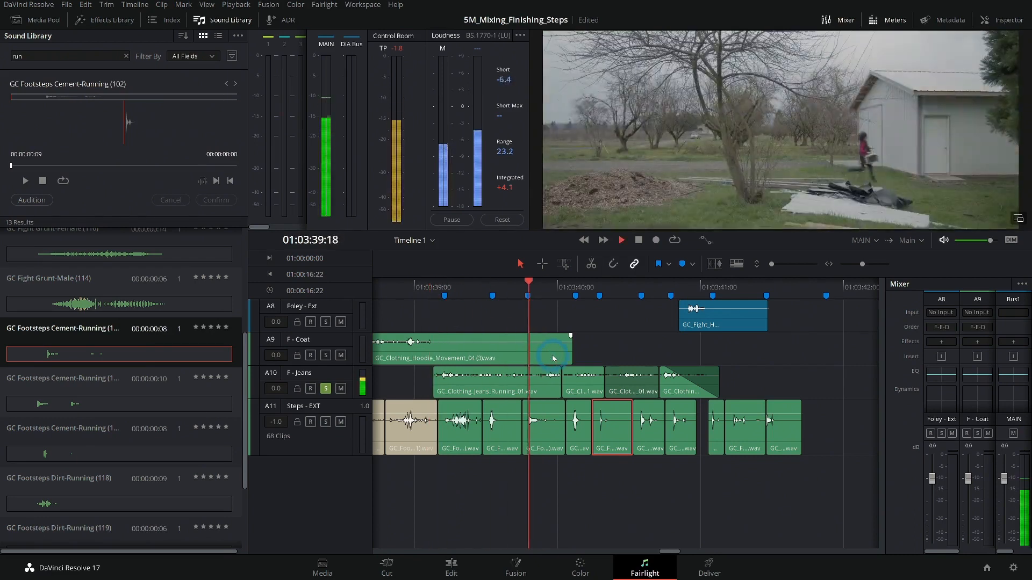
left_click(620, 285)
left_click(645, 325)
- Delete the dark jeans clip near 01:03:40:08 and extend GC_Clothing_Jeans_Running_01.wav to about 01:03:41:00 as one continuous clip
scroll(646, 365, "up", 3)
left_click(647, 390)
key("Delete")
left_click_drag(576, 285, 478, 282)
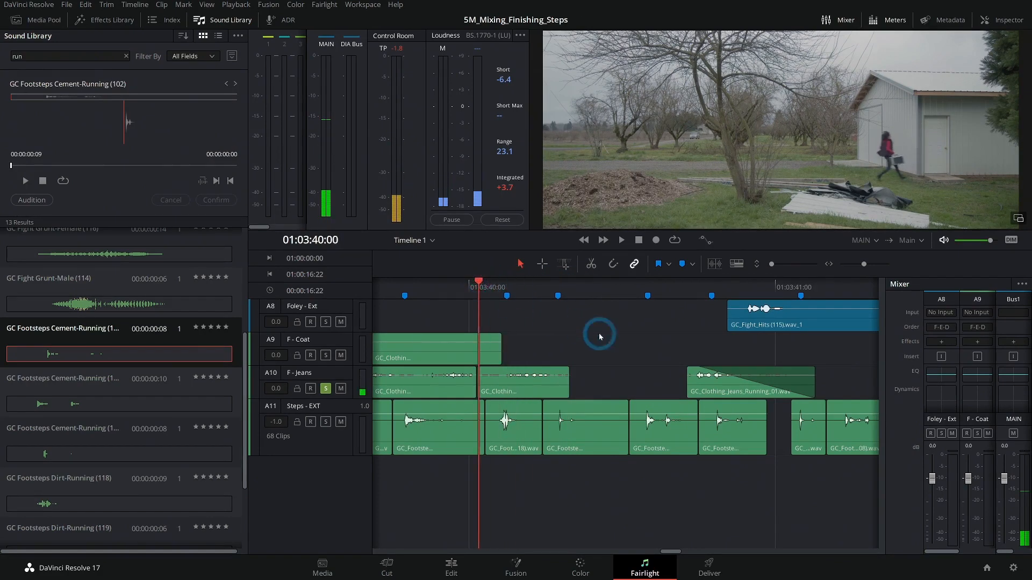
left_click_drag(568, 386, 783, 395)
- Play the extended jeans clip in solo from about 01:03:39:14 to 01:03:41:01 to check it against the run
left_click(459, 290)
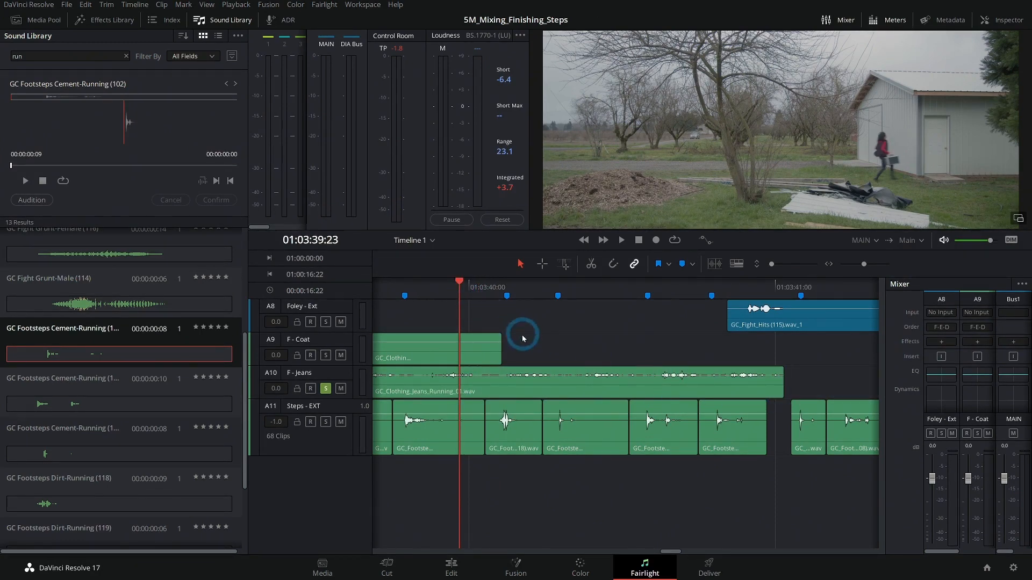
left_click_drag(451, 299, 403, 281)
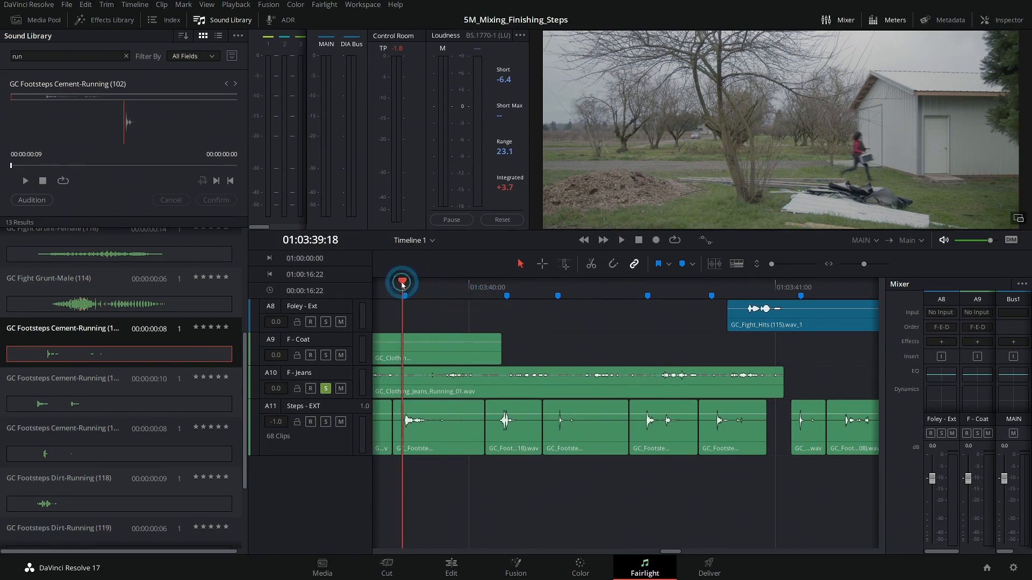
left_click(528, 321)
scroll(529, 321, "down", 2)
left_click(424, 292)
left_click(567, 383)
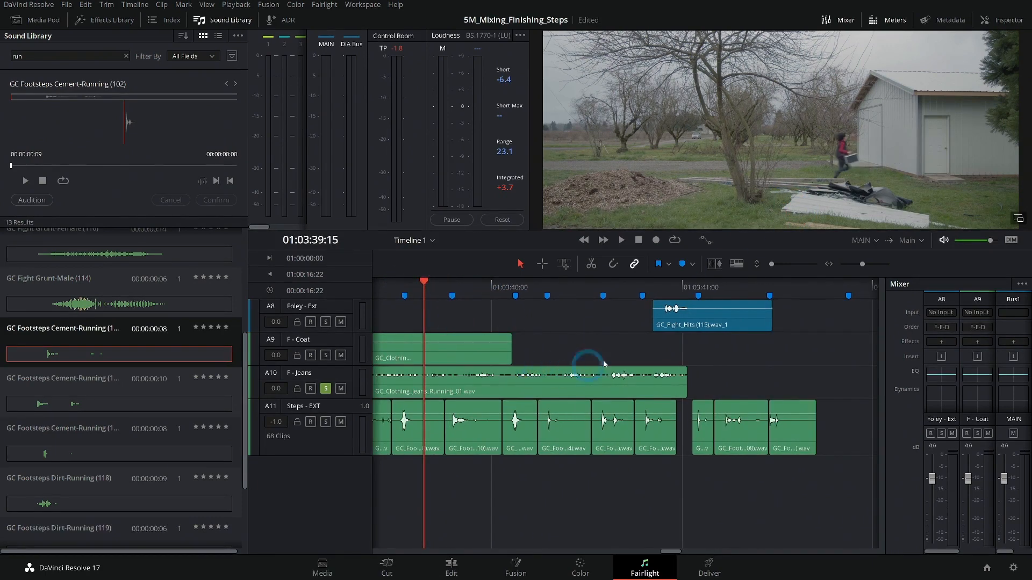
left_click(417, 288)
key("space")
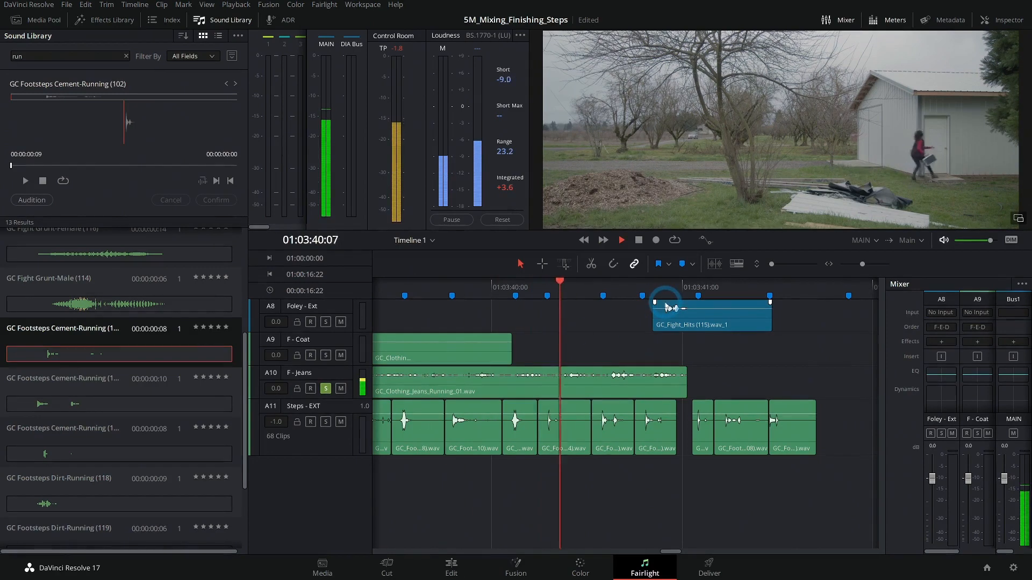
key("space")
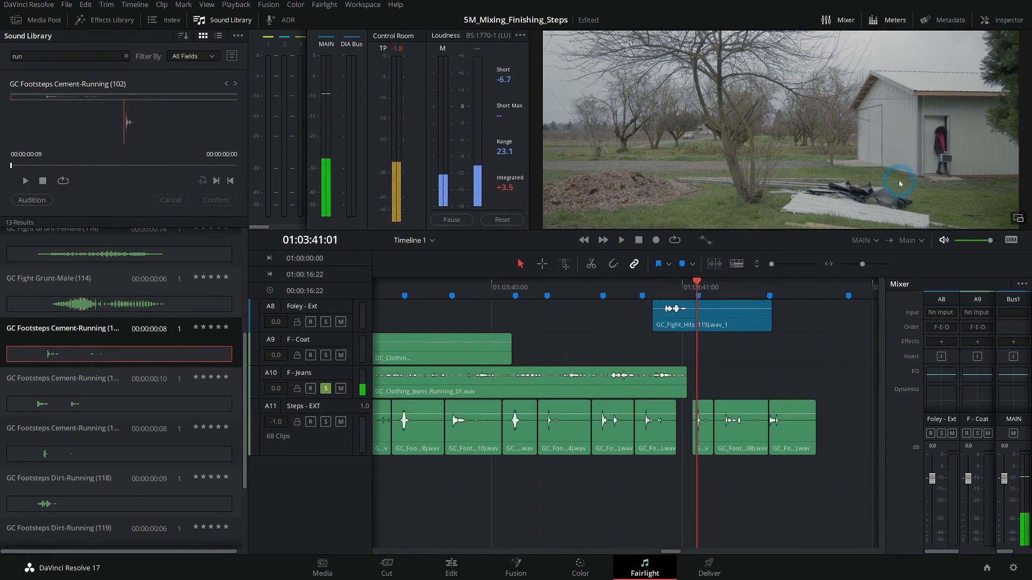
- Scrub the soloed jeans clip between 01:03:40:01 and 01:03:40:13 to compare its cloth movement with the runner's steps
left_click(551, 290)
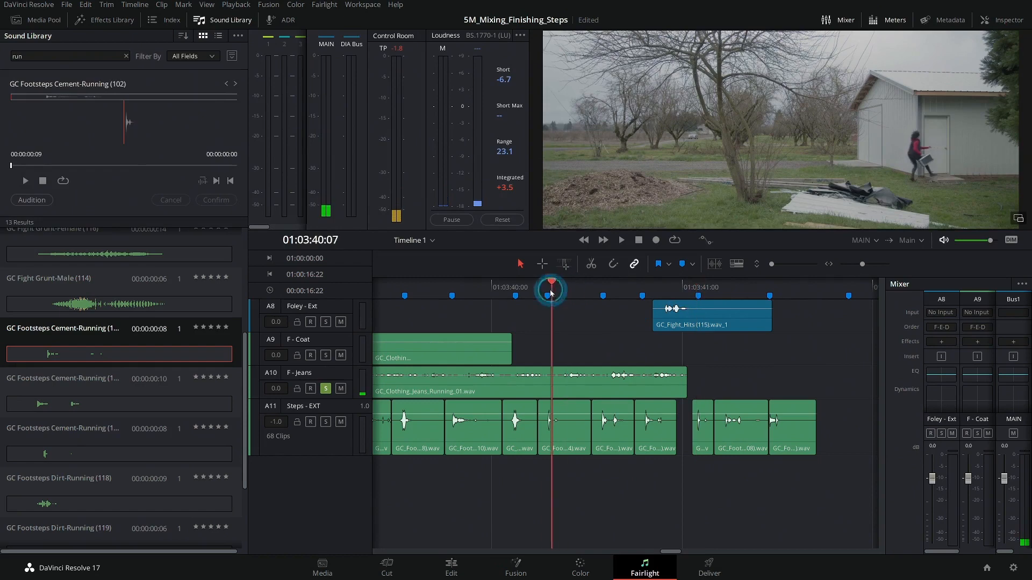
scroll(573, 329, "up", 3)
scroll(611, 340, "right", 2)
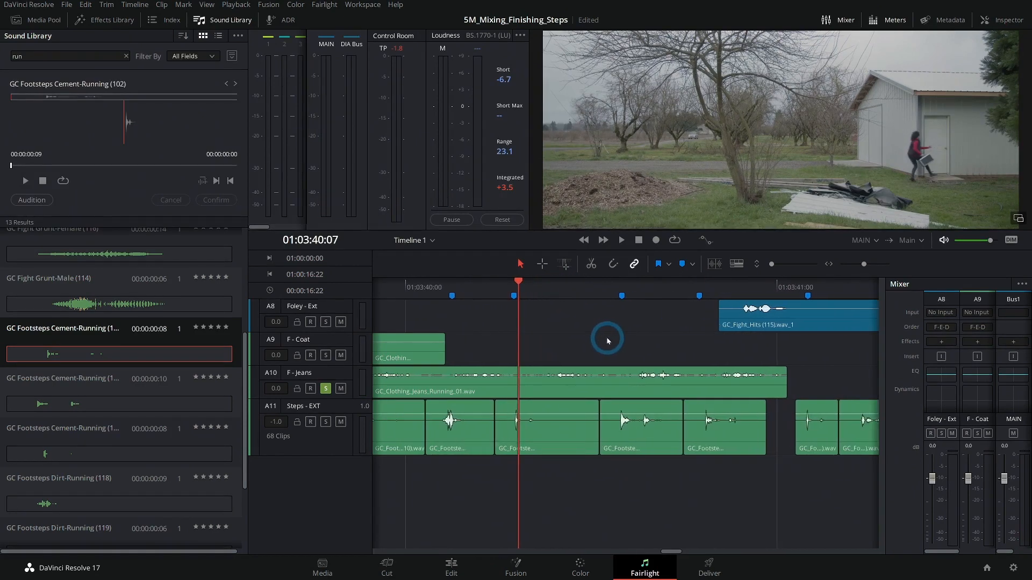
left_click_drag(502, 287, 411, 292)
left_click(569, 367)
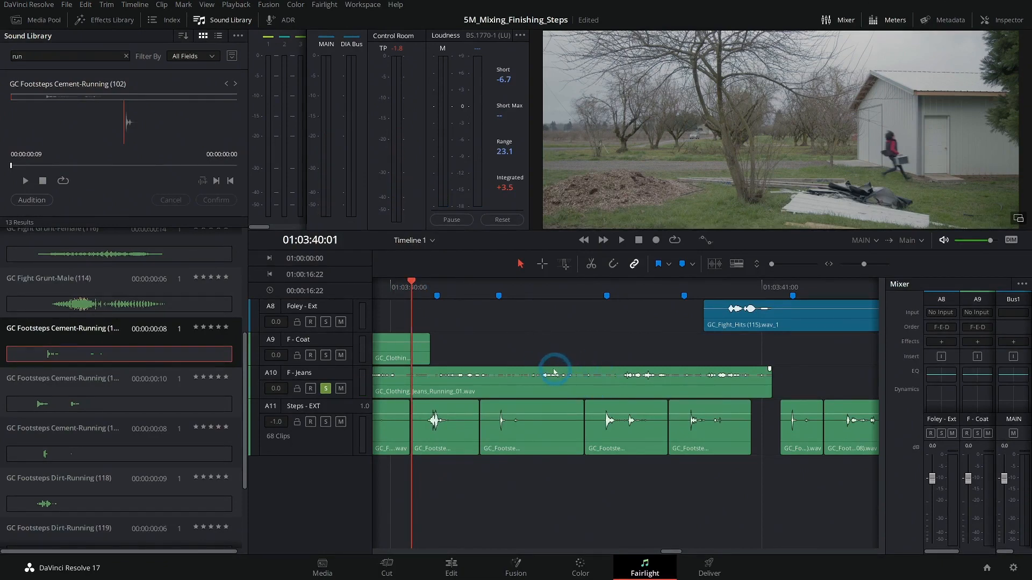
left_click_drag(407, 291, 509, 323)
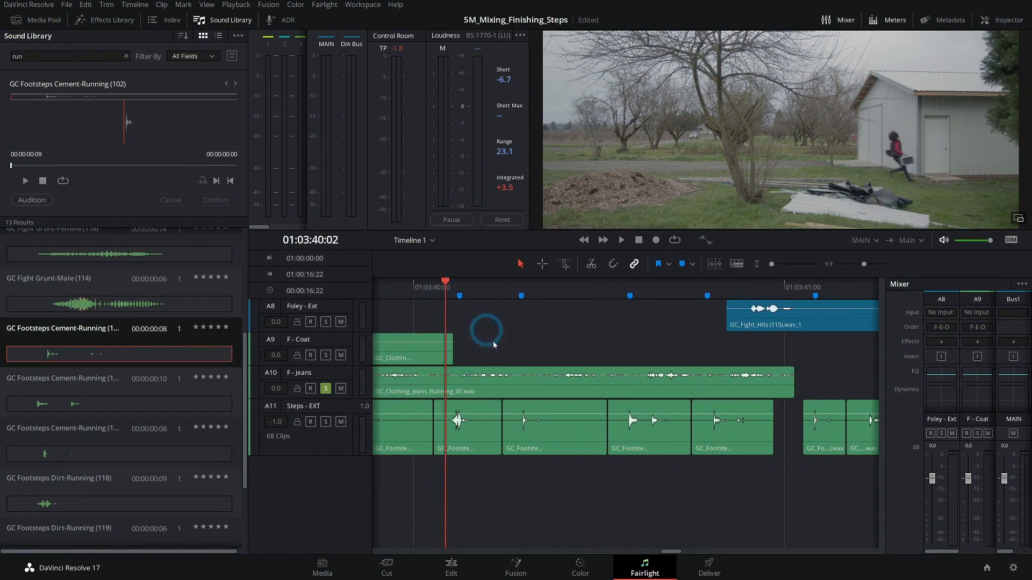
left_click(472, 372)
left_click(460, 288)
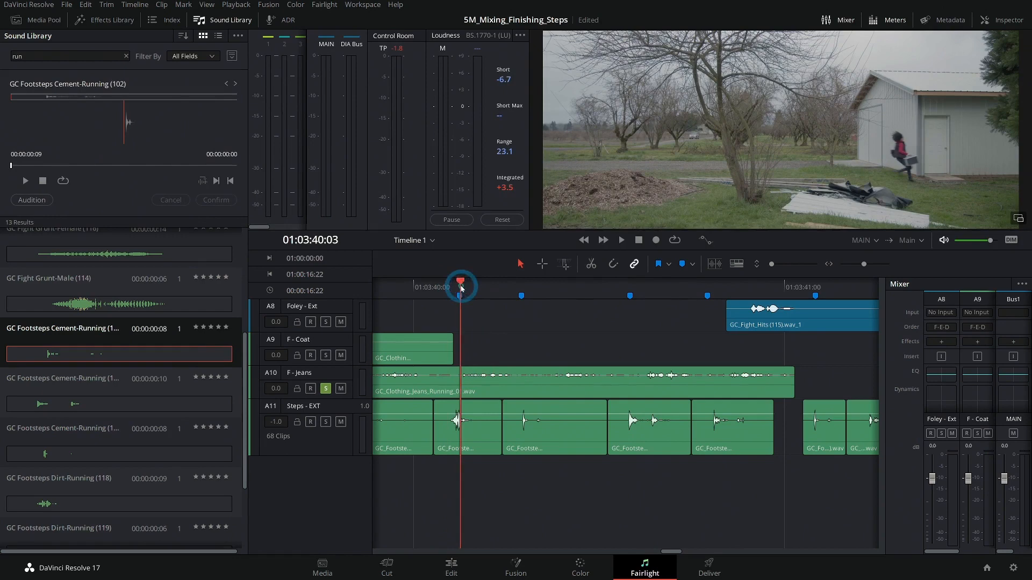
left_click_drag(462, 285, 618, 311)
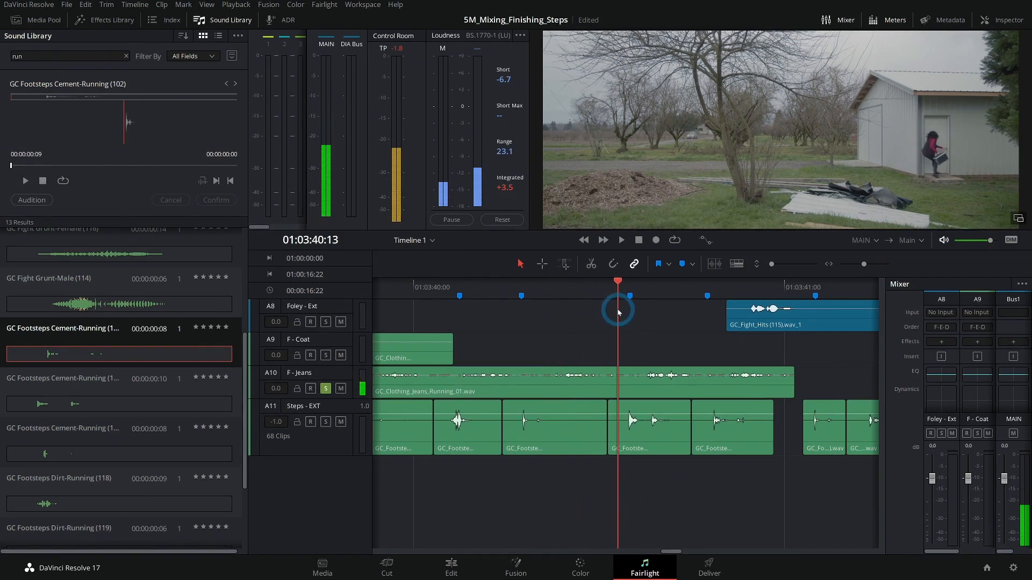
- Enlarge the F - Jeans track and split GC_Clothing_Jeans_Running_01.wav at 01:03:40:07 and 01:03:40:12
left_click_drag(572, 287, 526, 296)
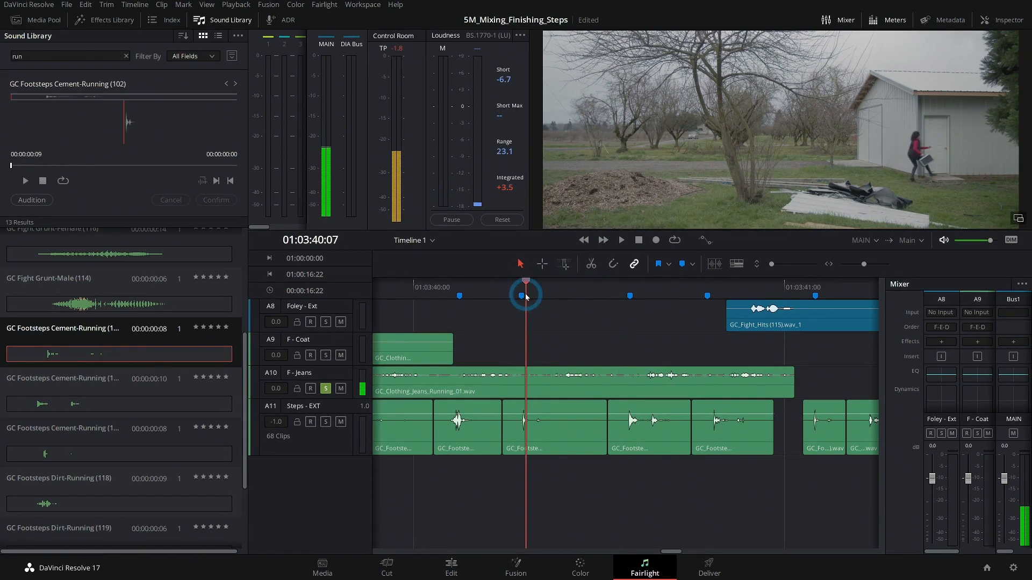
left_click_drag(344, 409, 379, 452)
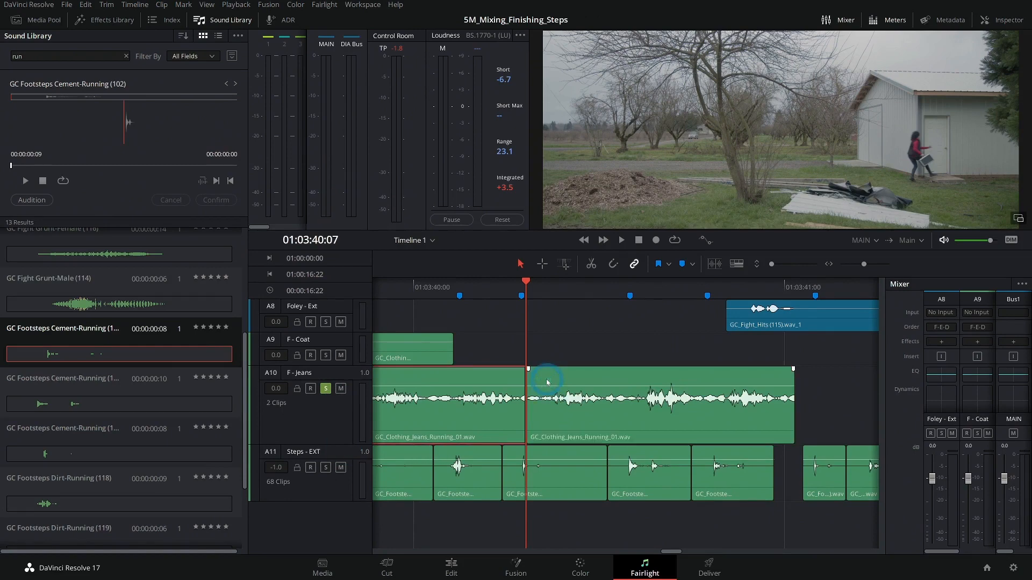
left_click_drag(585, 293, 640, 306)
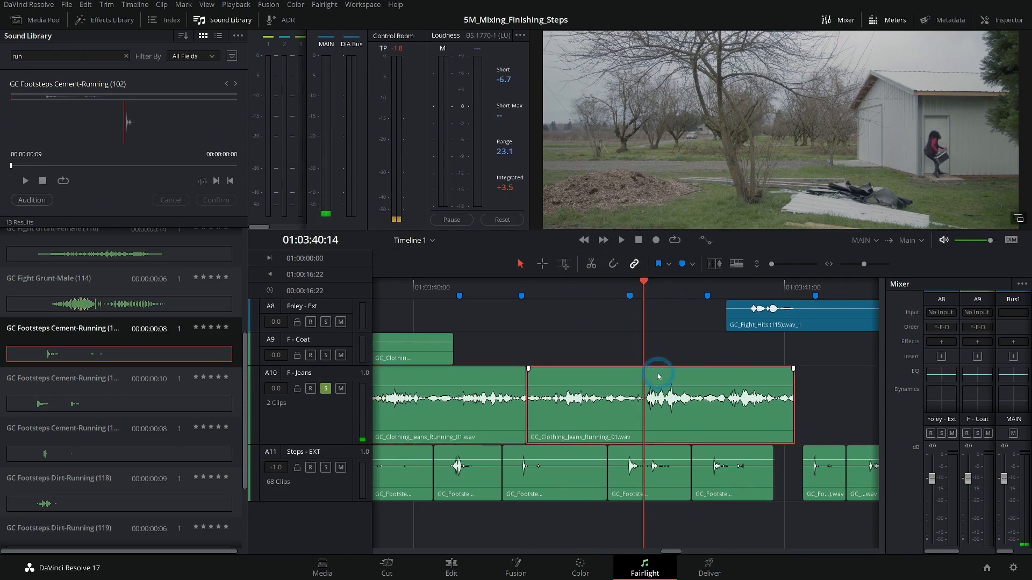
left_click_drag(541, 281, 608, 305)
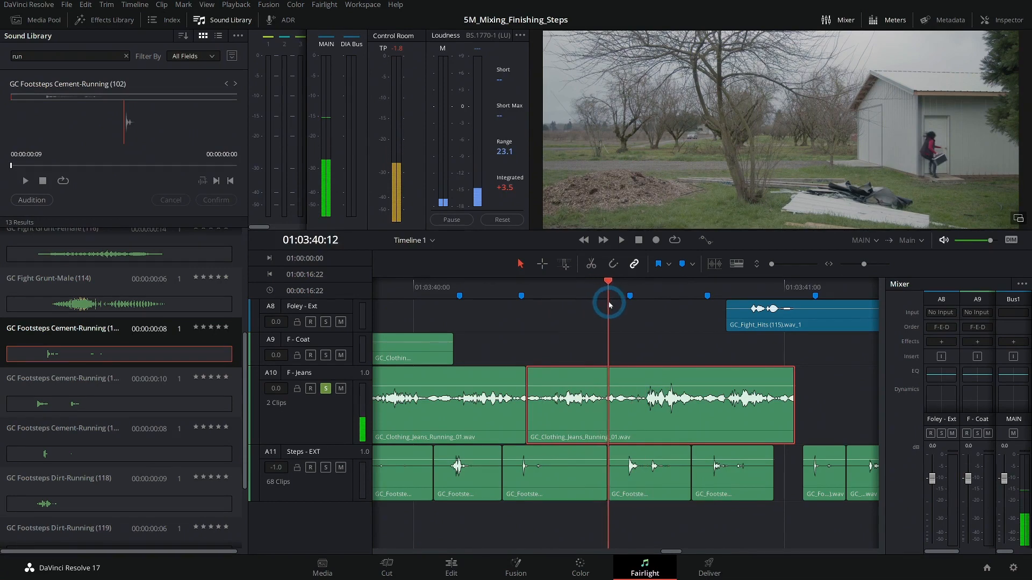
key("ctrl+backslash")
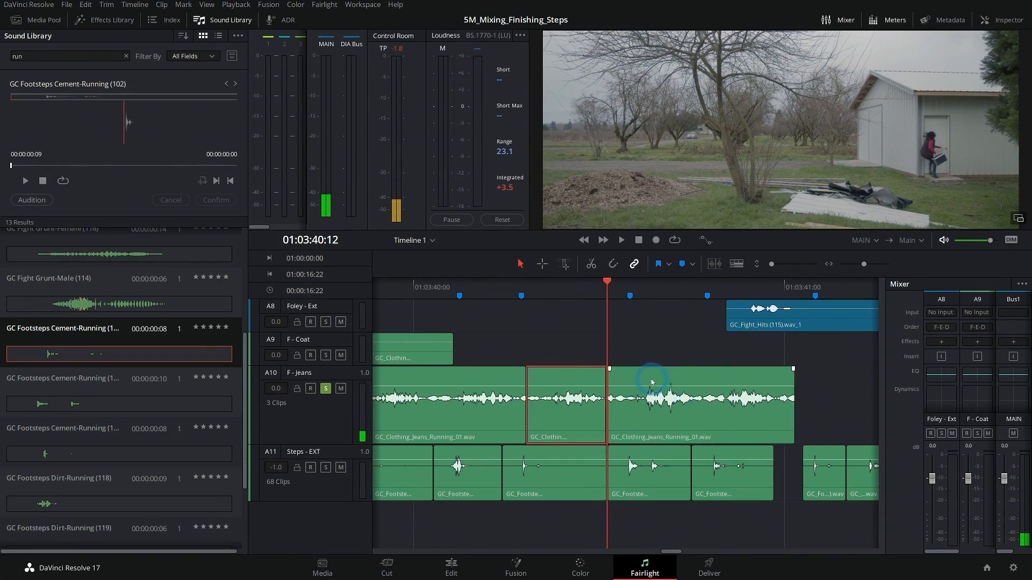
- Move the last jeans piece later to open a gap and stretch the middle piece with Elastic Wave to about 01:03:40:15
left_click_drag(641, 381, 729, 379)
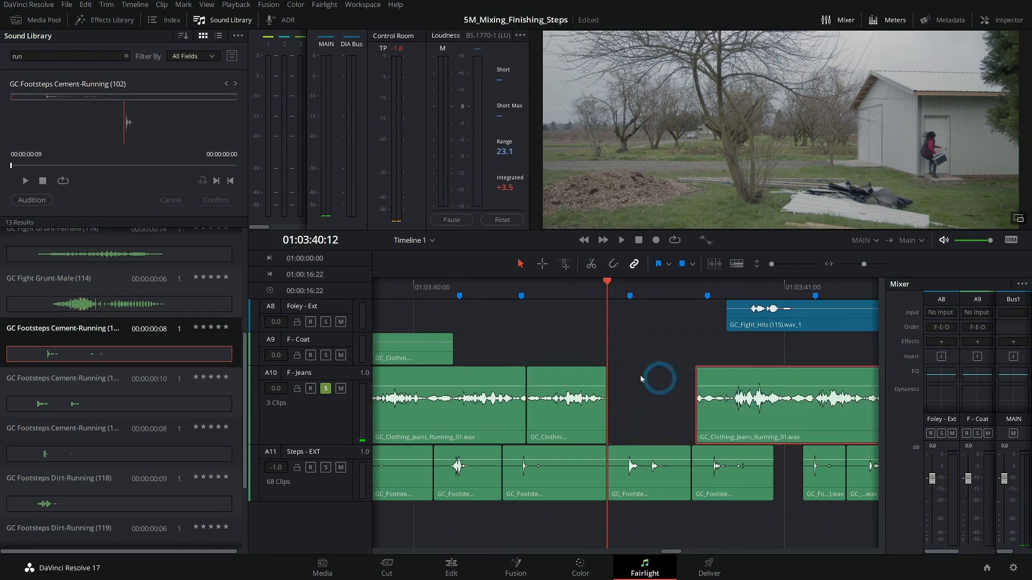
right_click(570, 382)
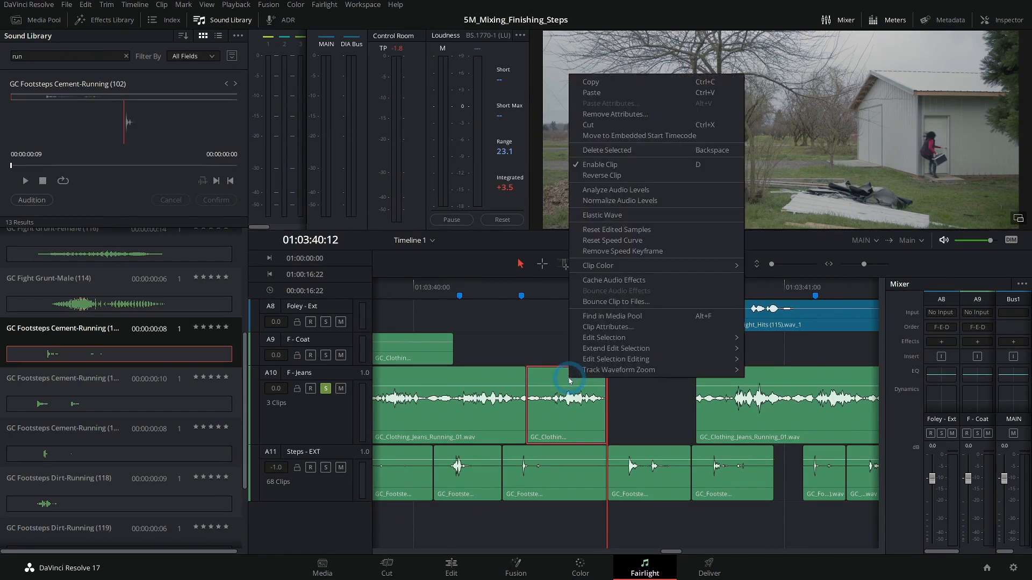
left_click(596, 215)
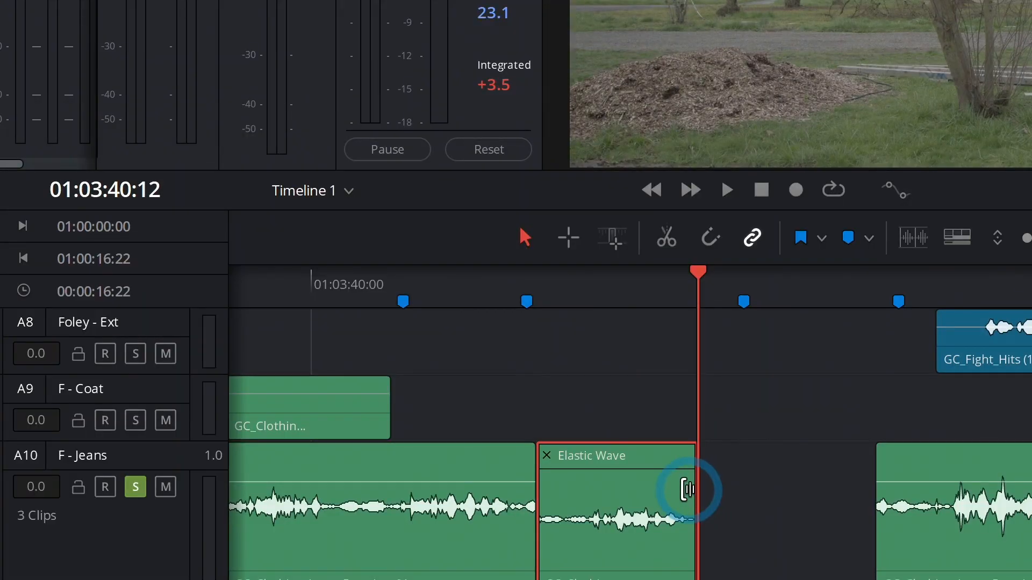
left_click_drag(686, 489, 790, 497)
- Scrub and play the soloed jeans clips around 01:03:40:01 to 01:03:40:12 to check the stretched piece against the steps
left_click_drag(491, 300, 395, 311)
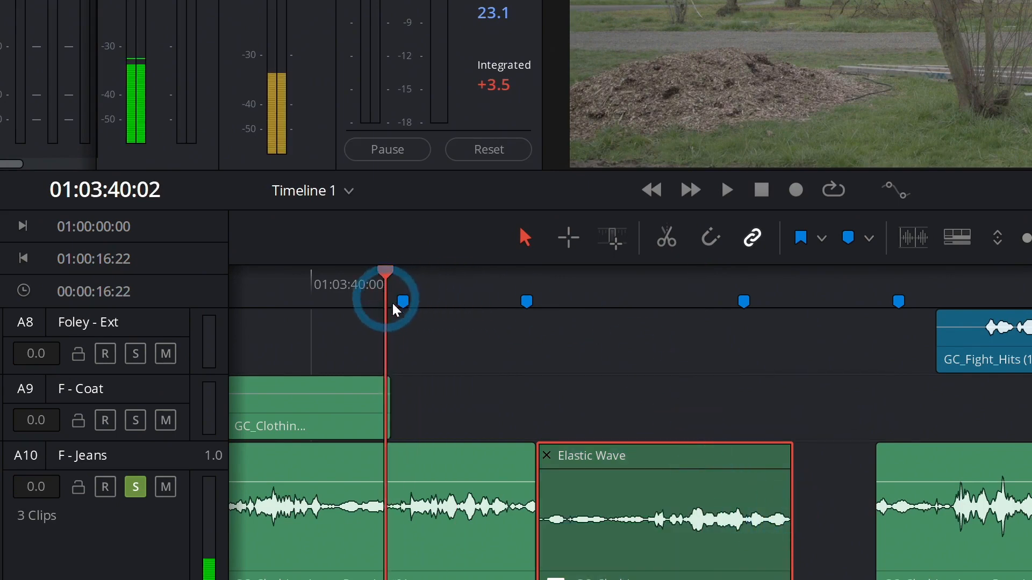
key("space")
key("space")
left_click_drag(488, 290, 352, 314)
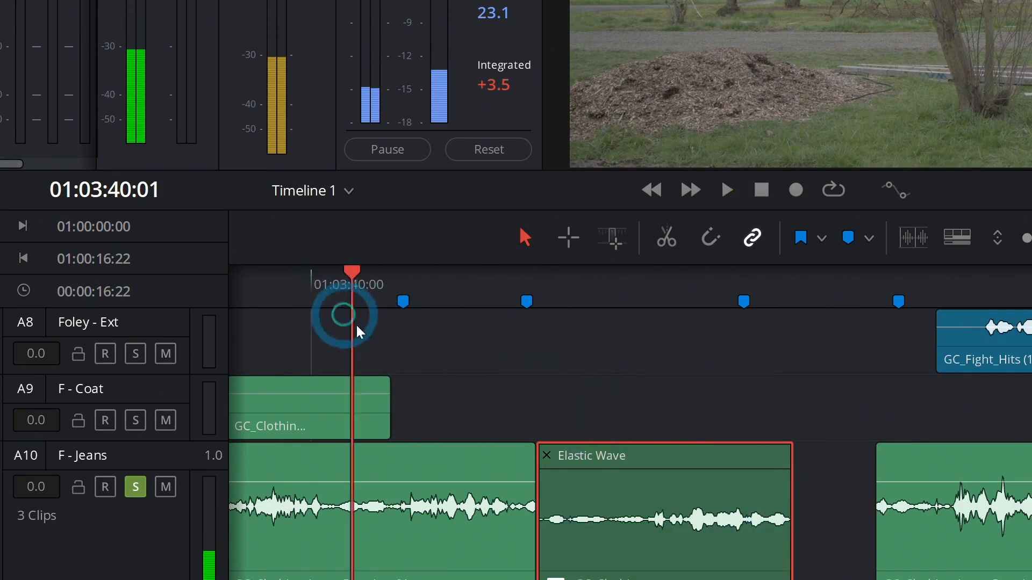
key("space")
key("space")
left_click_drag(454, 289, 229, 294)
key("space")
key("space")
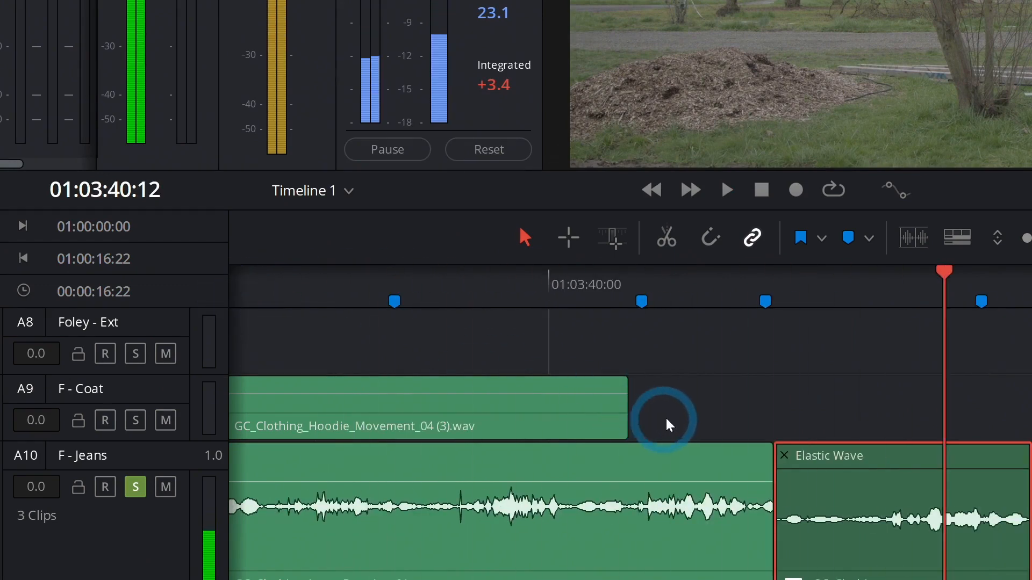
left_click_drag(843, 294, 824, 328)
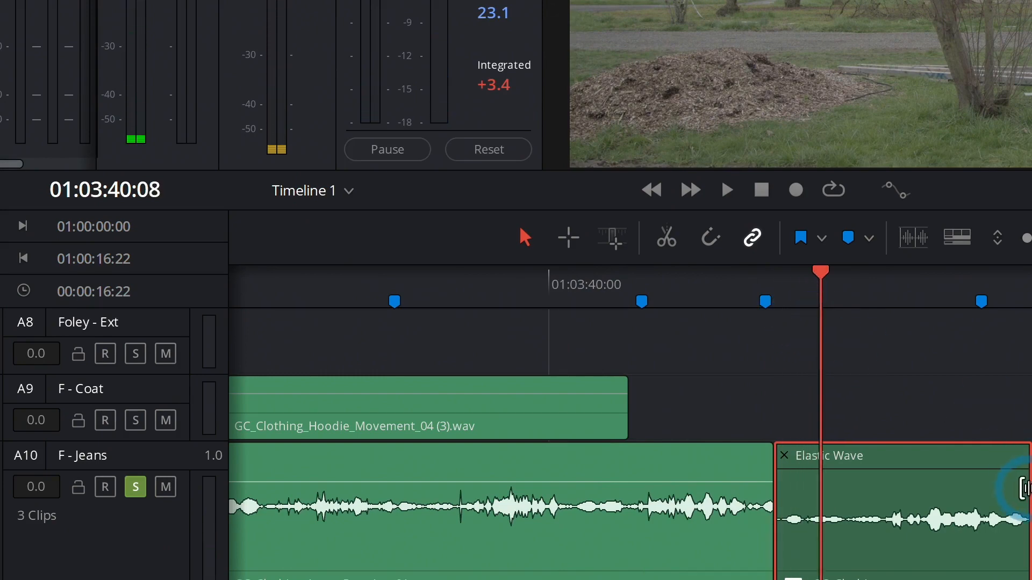
- Shorten the Elastic Wave jeans piece to end at about 01:03:40:14 and play it back from 01:03:40:04
left_click_drag(1023, 489, 988, 487)
left_click(689, 293)
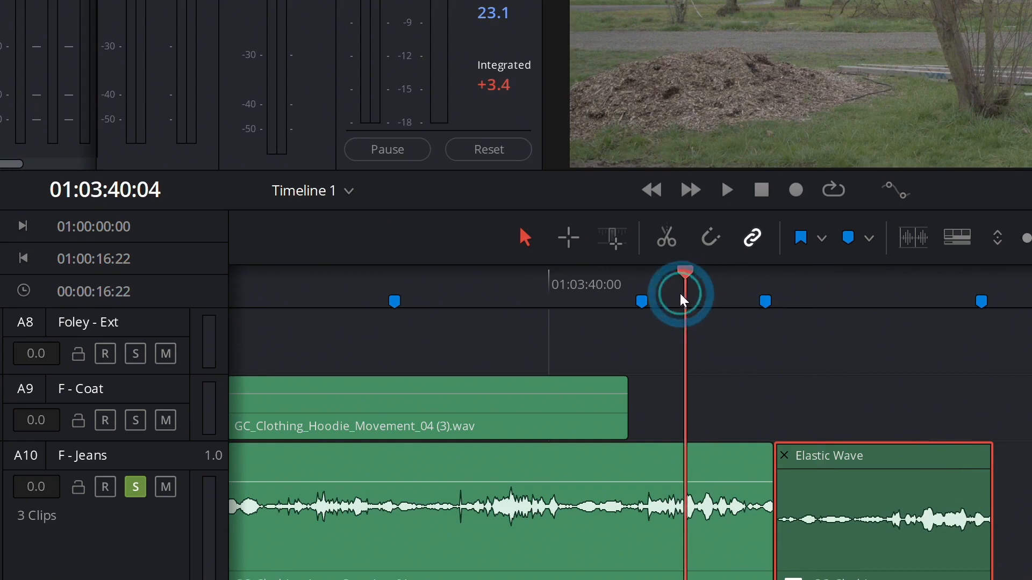
key("space")
key("space")
scroll(849, 430, "right", 5)
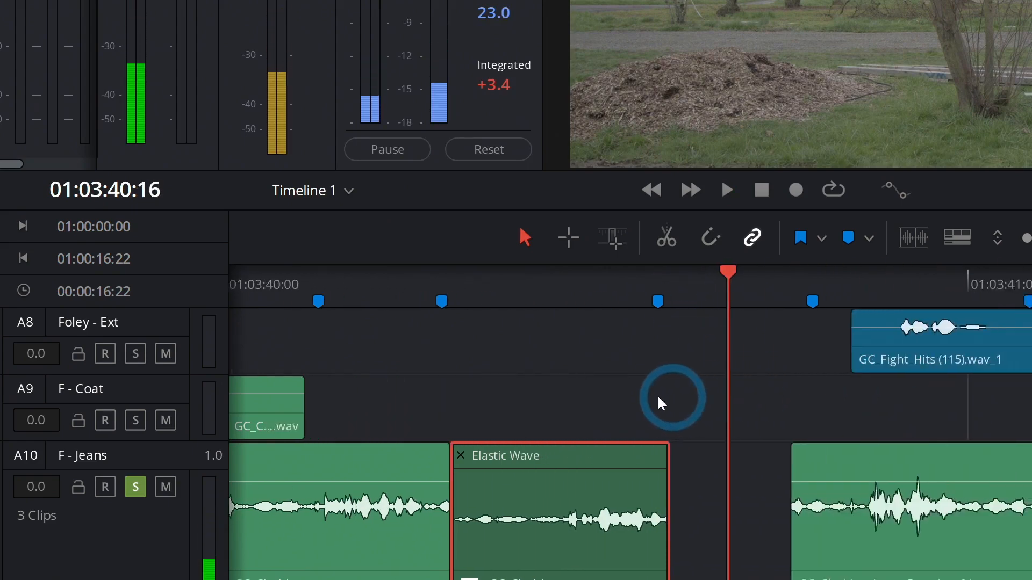
key("space")
key("space")
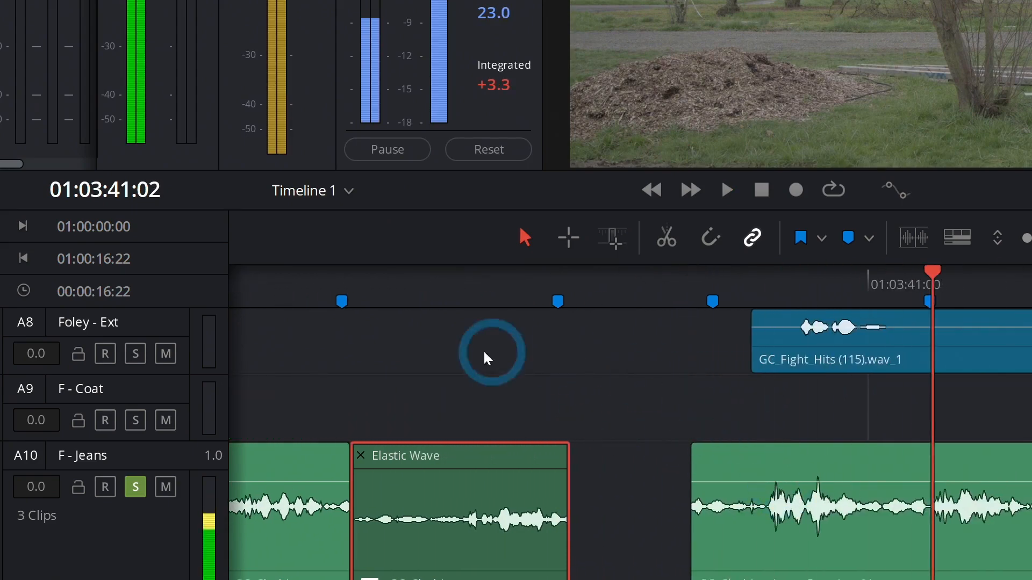
- Close Elastic Wave and butt the last jeans piece against the stretched one, trimmed to about 01:03:40:23 with a full-length fade-out
left_click(749, 467)
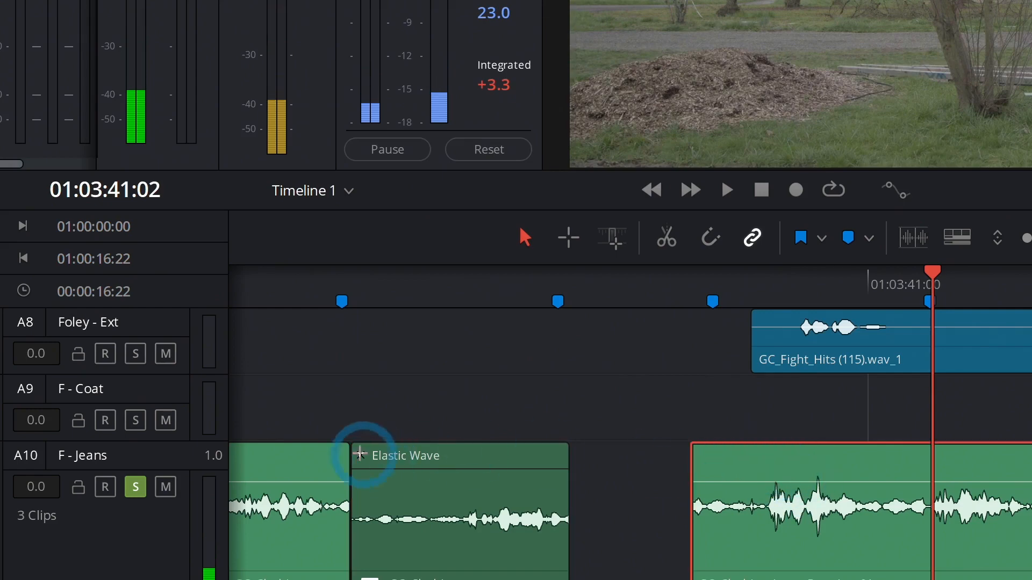
left_click(361, 456)
left_click_drag(799, 472, 675, 464)
left_click_drag(944, 472, 573, 445)
scroll(679, 407, "down", 5)
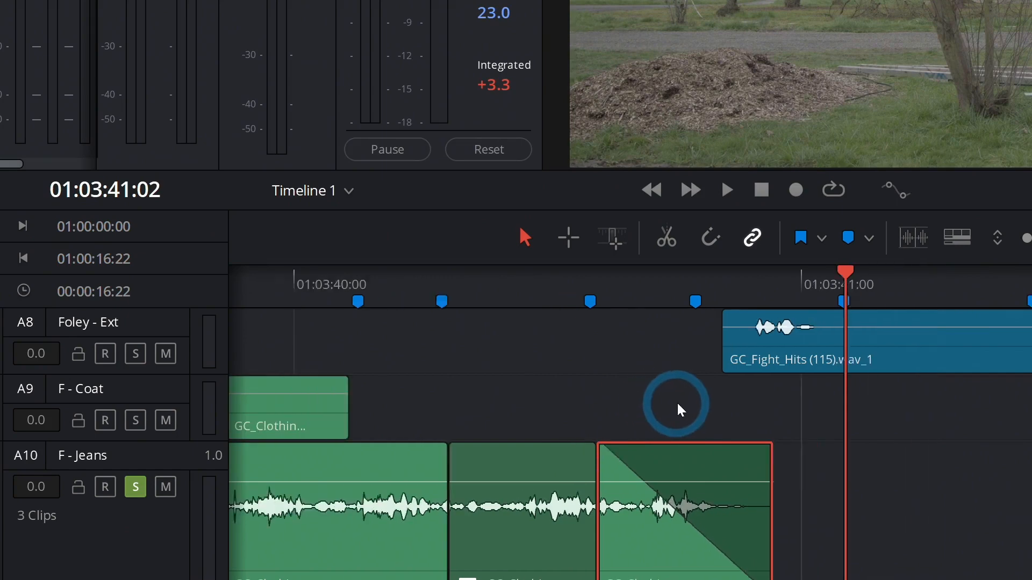
- Play the edited jeans clips in solo through to 01:03:41:06
left_click(345, 279)
key("space")
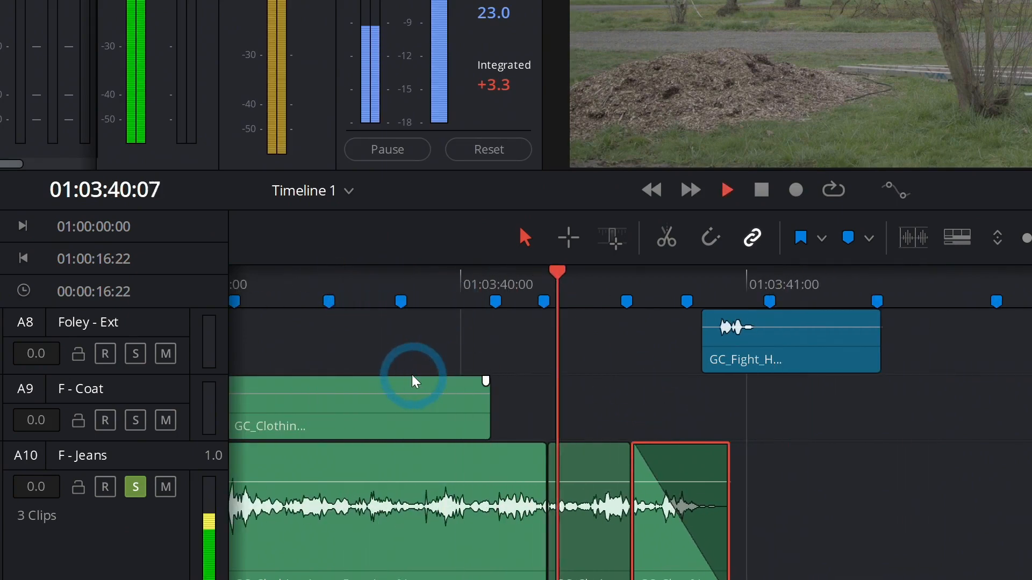
key("space")
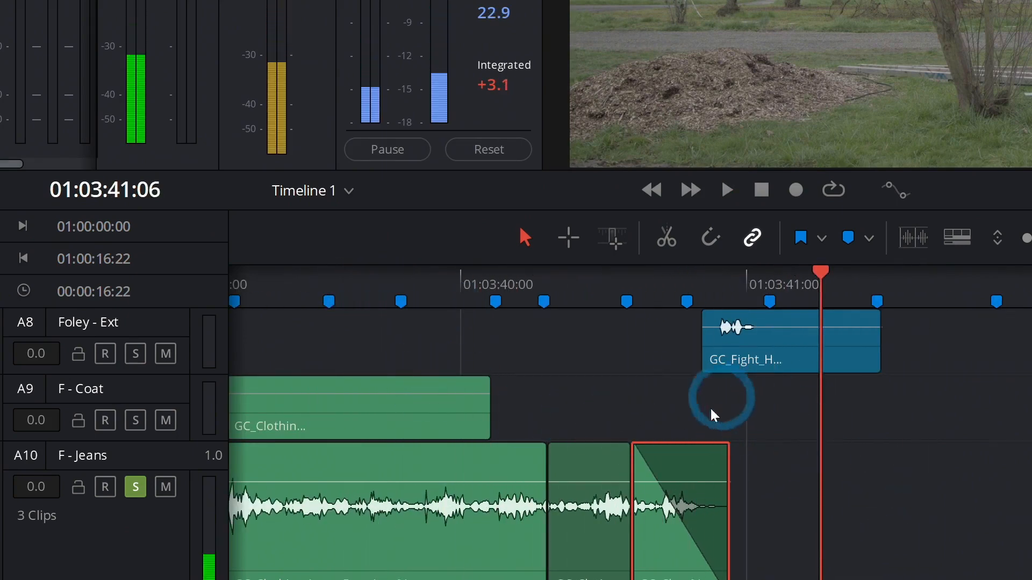
- Turn off the solo on F - Jeans and play all tracks together from about 01:03:39:05 to 01:03:42:20
left_click(136, 487)
scroll(995, 479, "left", 4)
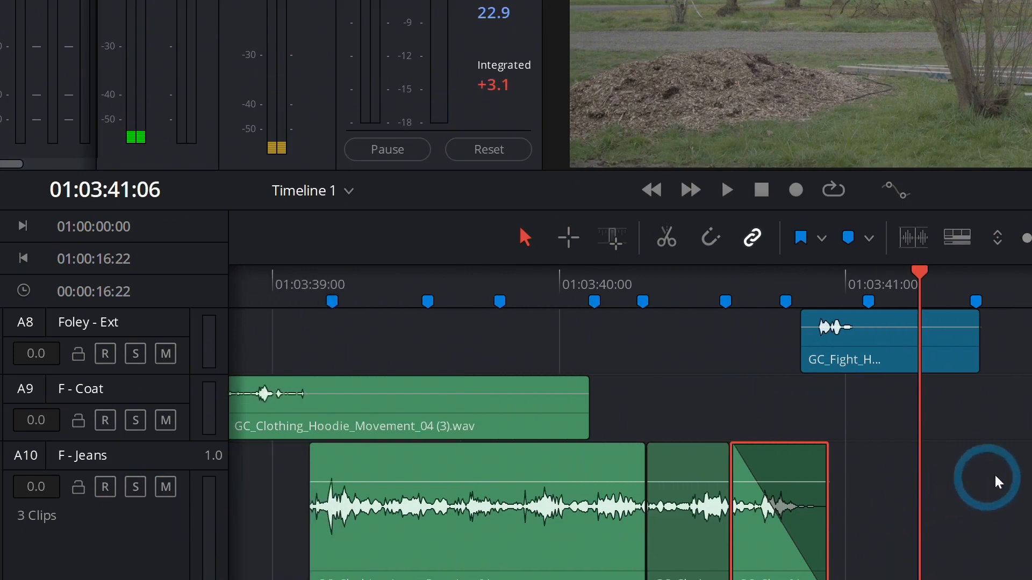
left_click(335, 299)
key("space")
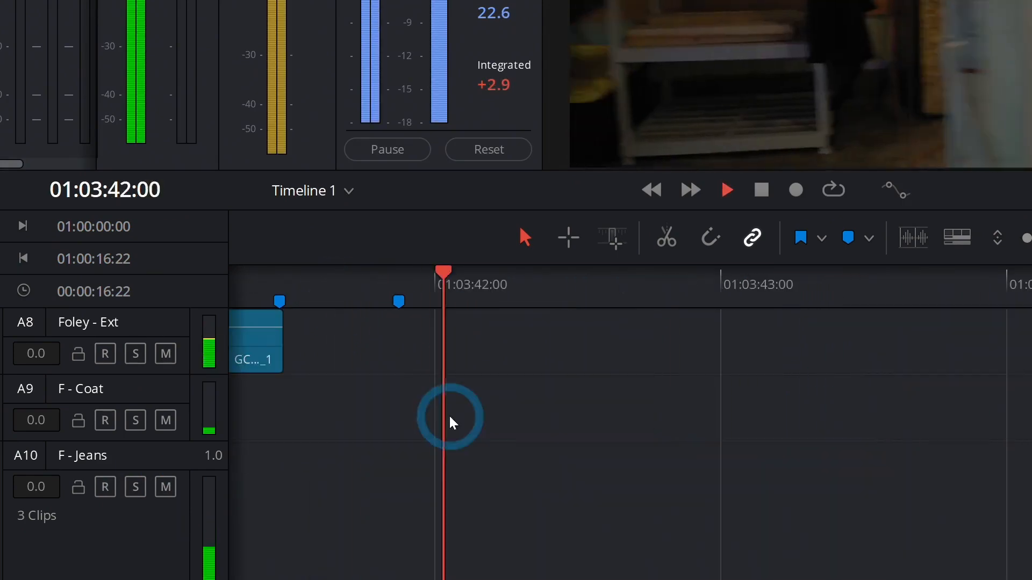
key("space")
- Play the combined Foley from the F - Coat hoodie clip through to 01:03:40:12
scroll(435, 527, "down", 3)
scroll(493, 524, "down", 3)
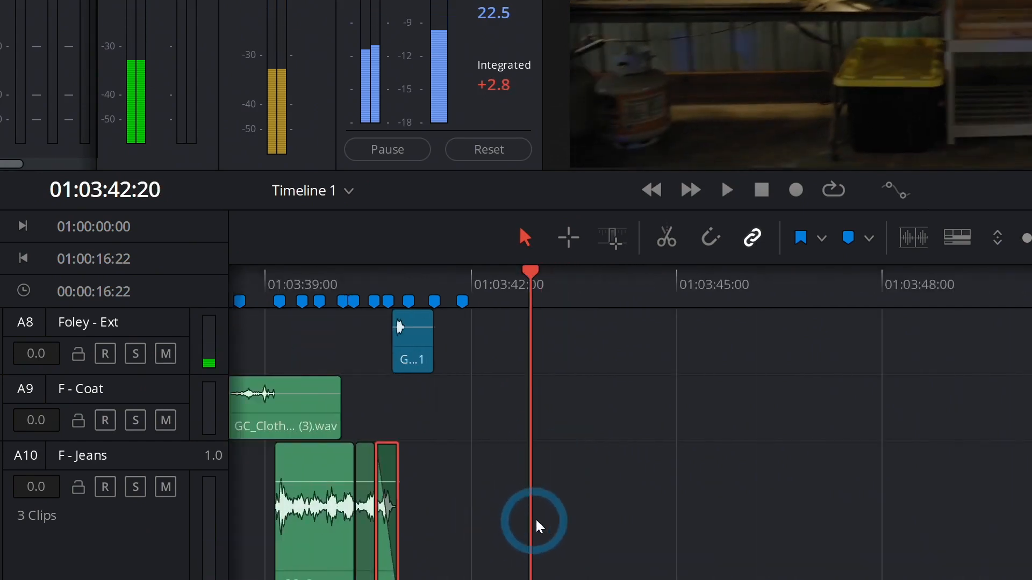
scroll(719, 518, "left", 4)
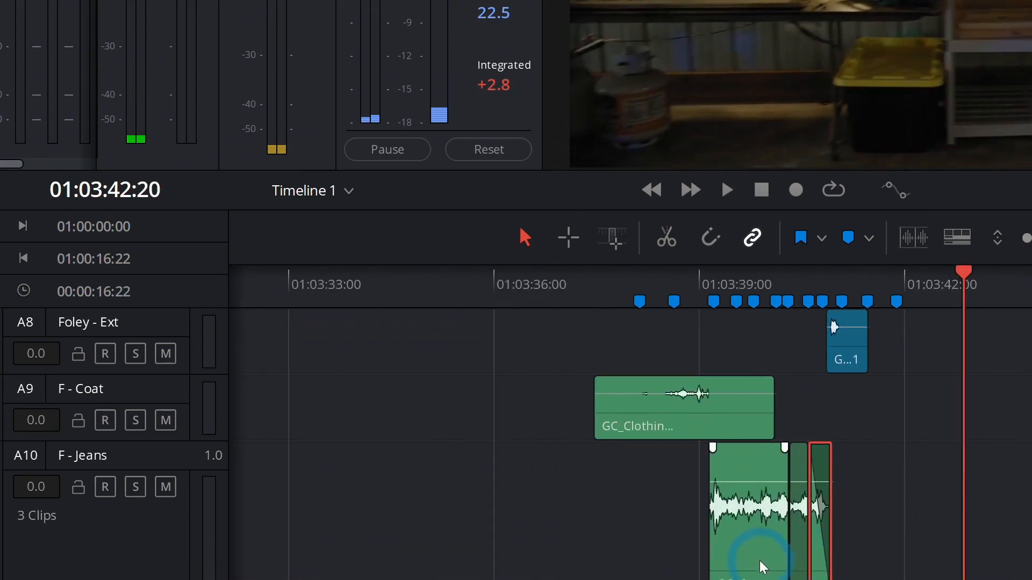
left_click(654, 435)
key("space")
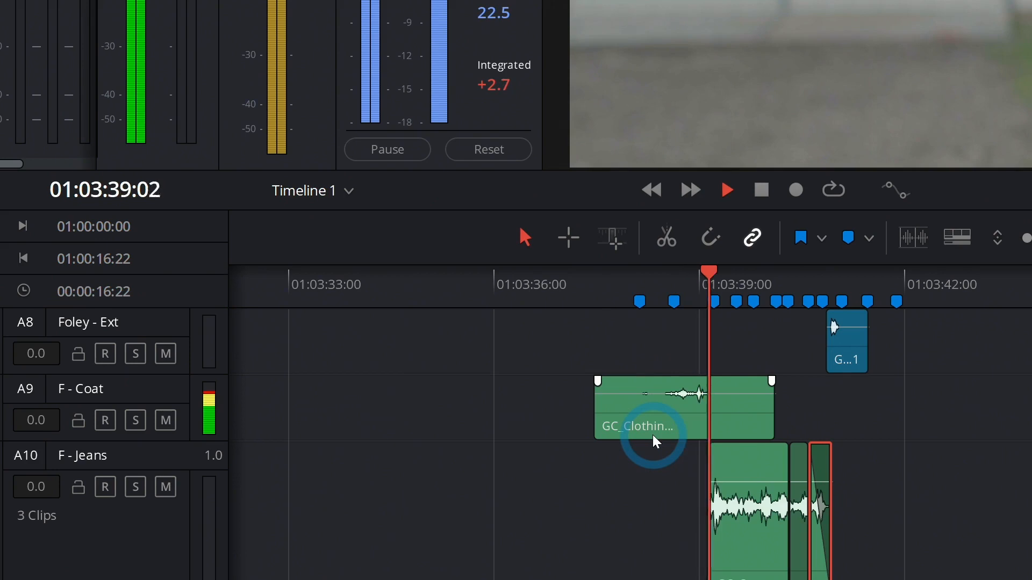
key("space")
- Play the whole running Foley from 01:03:37:23 past 01:03:42:08, return the playhead to 01:03:37:18, and show the wider timeline
key("ctrl+minus")
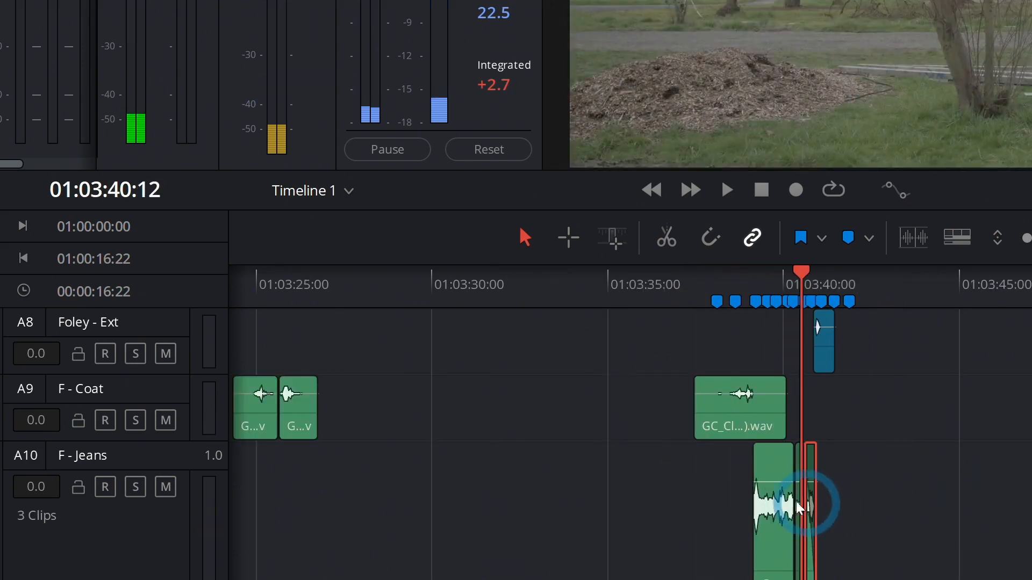
key("ctrl+minus")
key("ctrl+minus")
key("ctrl+minus")
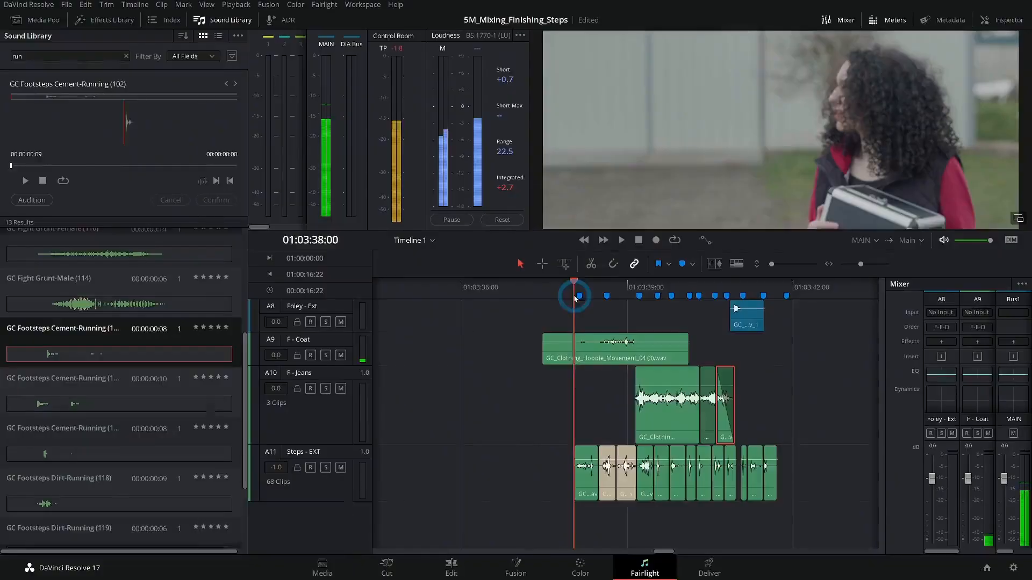
left_click_drag(574, 297, 571, 297)
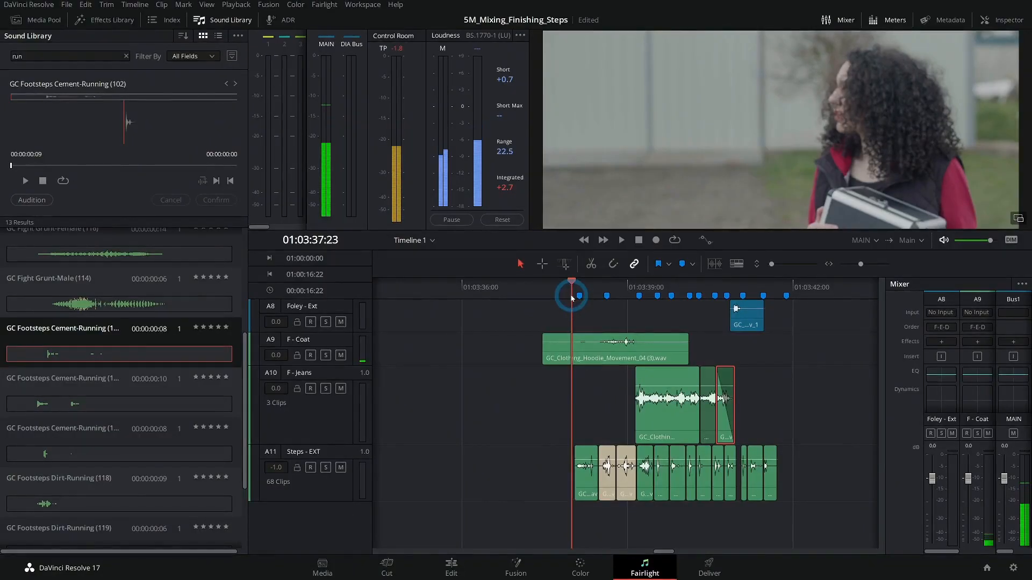
scroll(773, 388, "right", 2)
key("space")
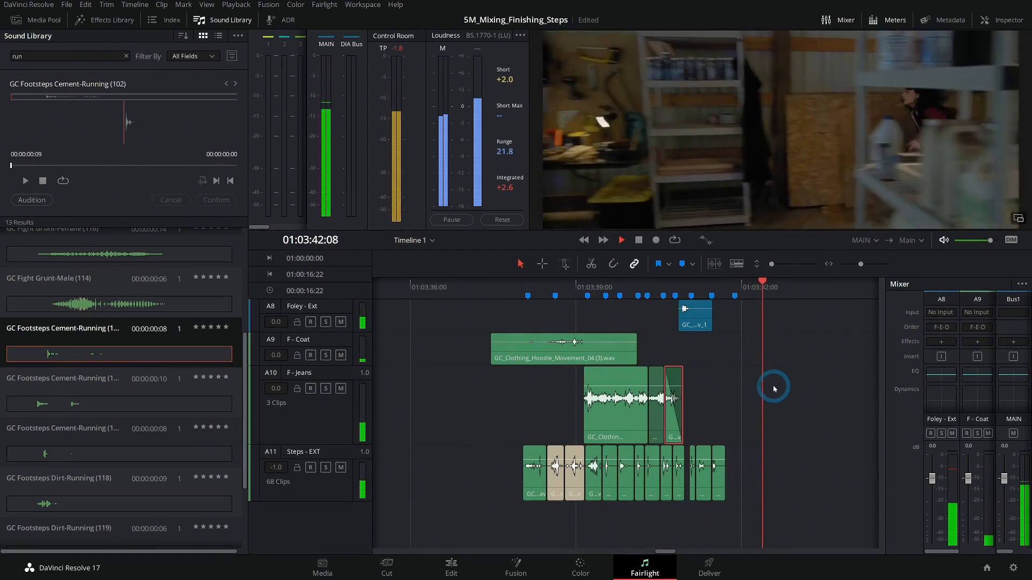
left_click(509, 293)
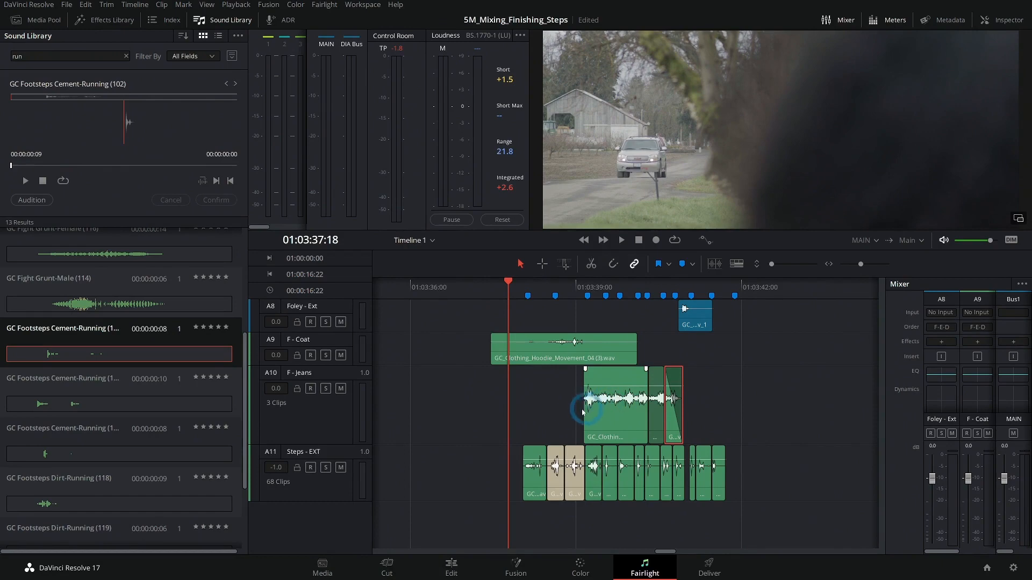
scroll(572, 413, "down", 4)
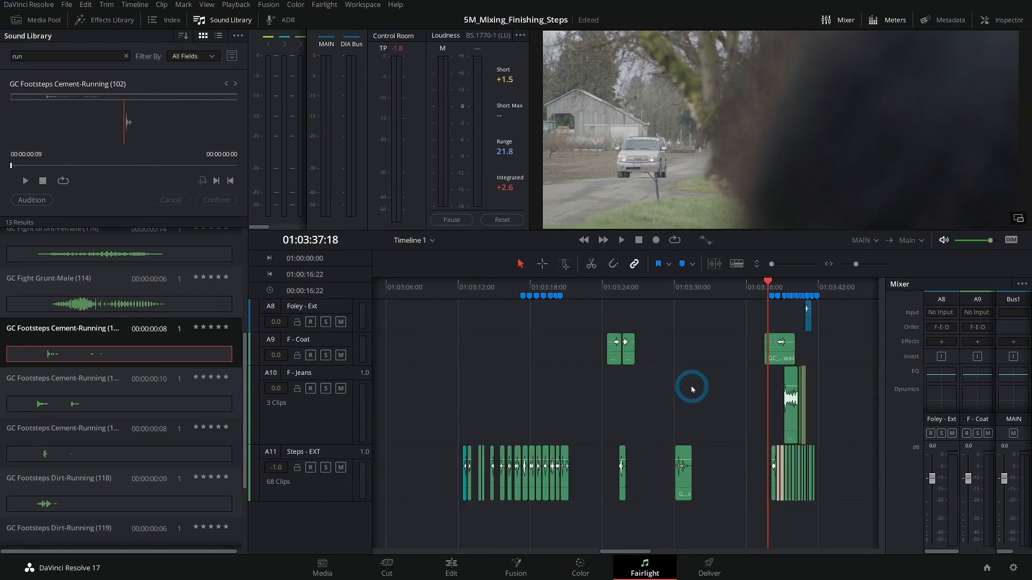